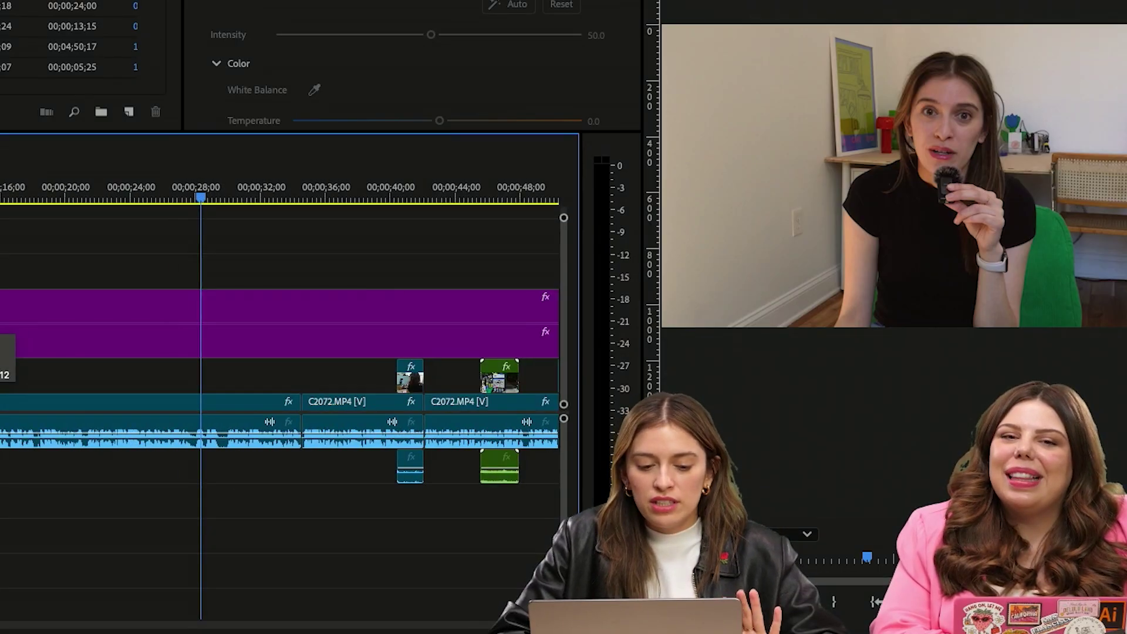
pyautogui.press('-')
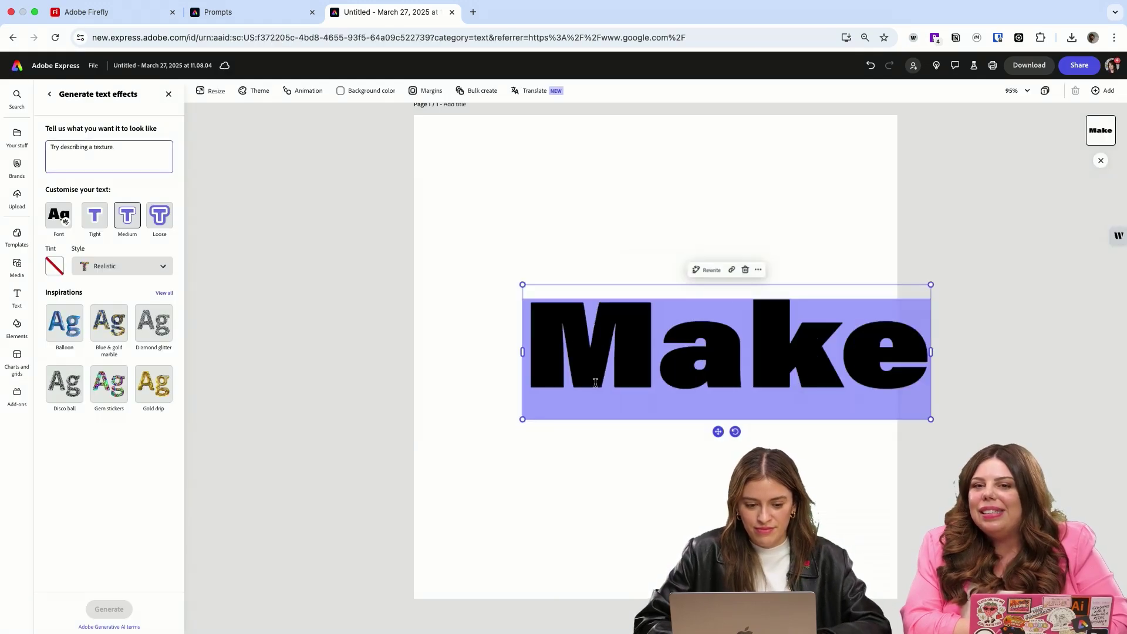
# Replace the text "Make" with the person's full name and apply the Arch text layout
pyautogui.click(584, 302)
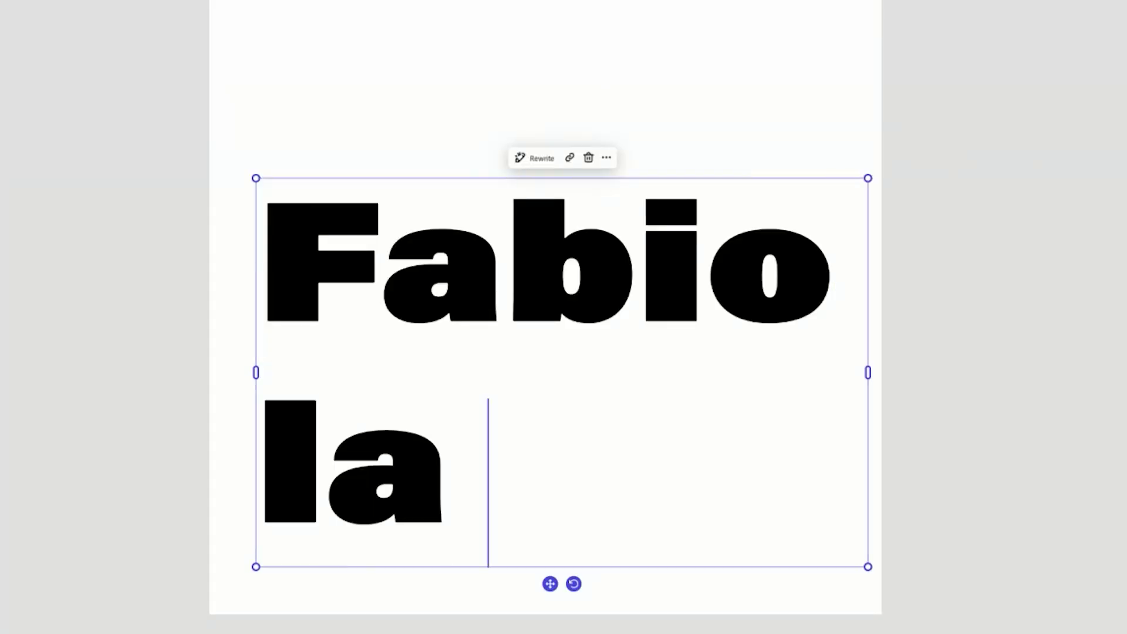
pyautogui.press('BackSpace')
pyautogui.press('BackSpace')
pyautogui.write('la La')
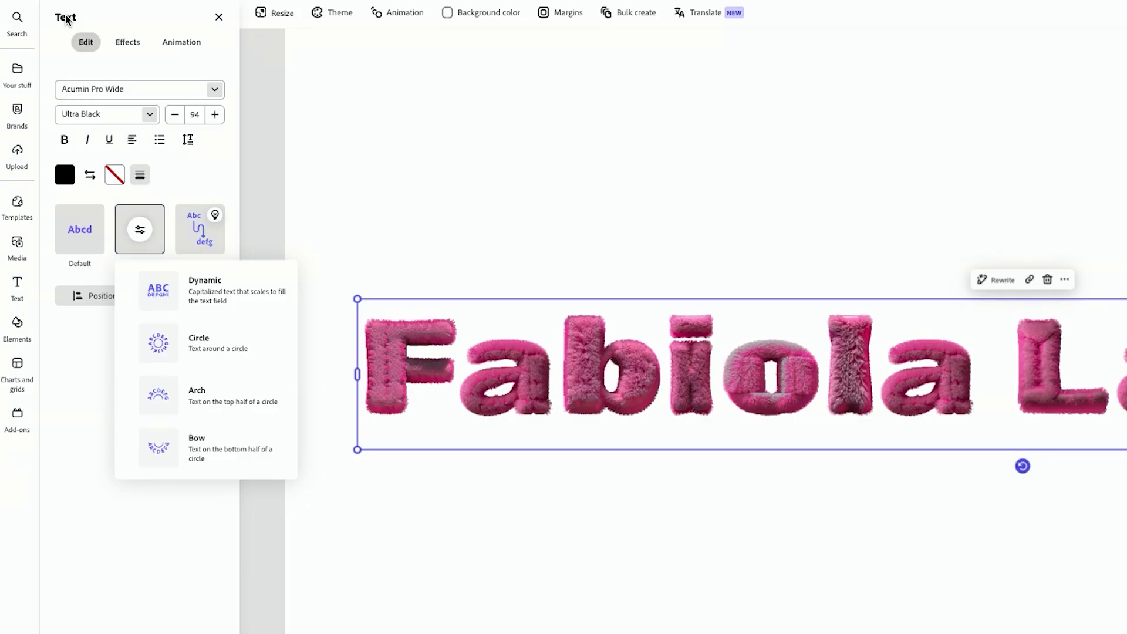
pyautogui.click(212, 412)
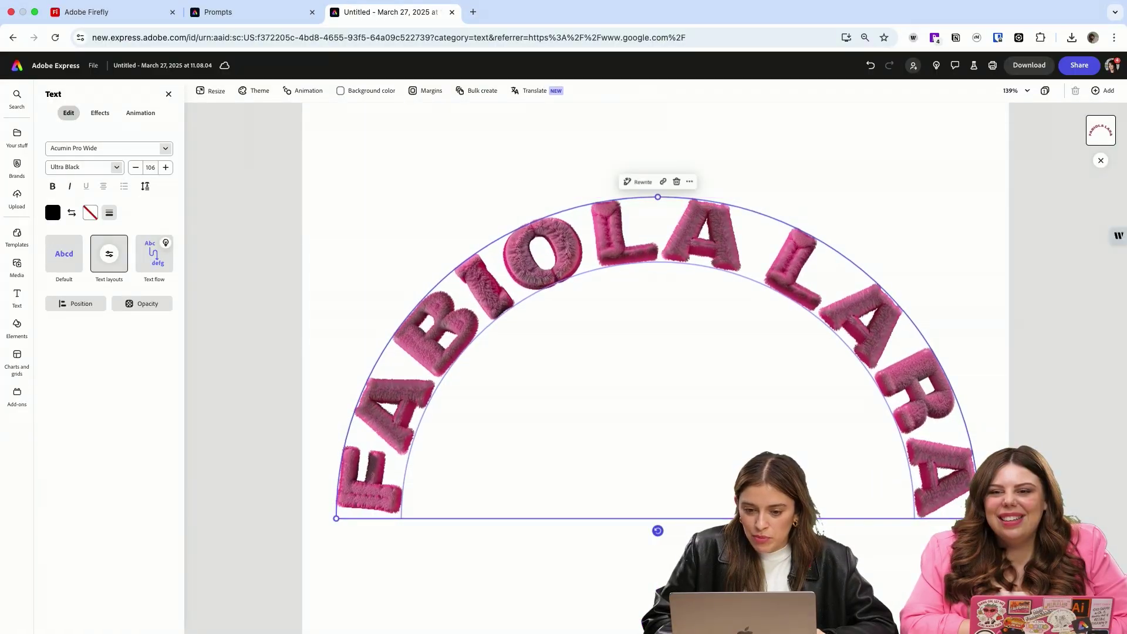
# Set the page background to the bright lime green from the Draws In Spanish additional colors
pyautogui.click(928, 238)
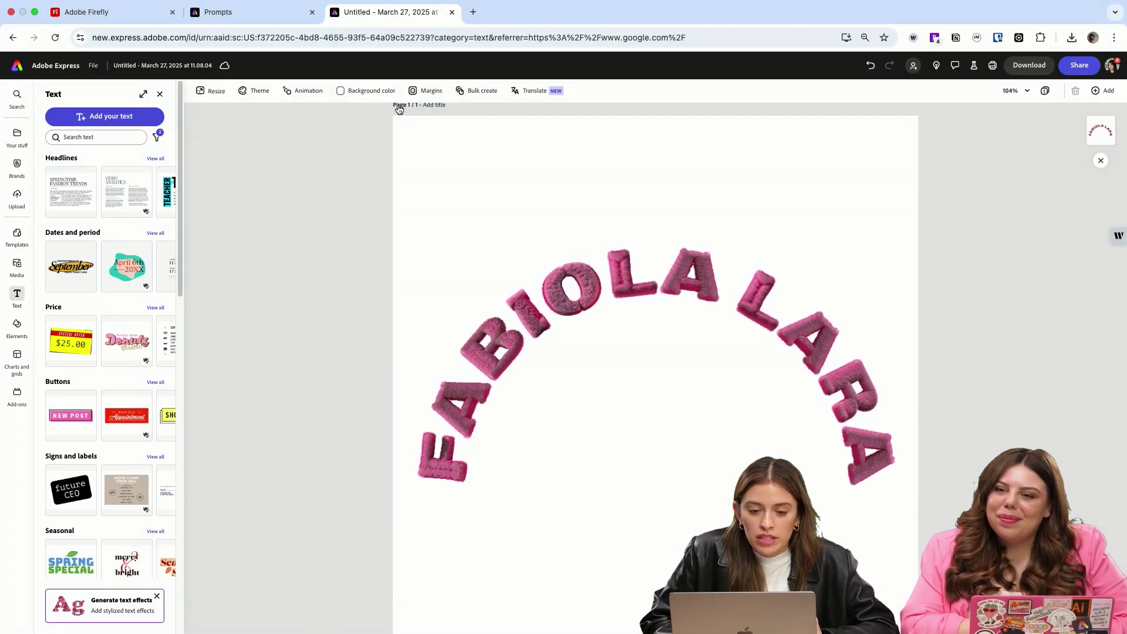
pyautogui.click(384, 98)
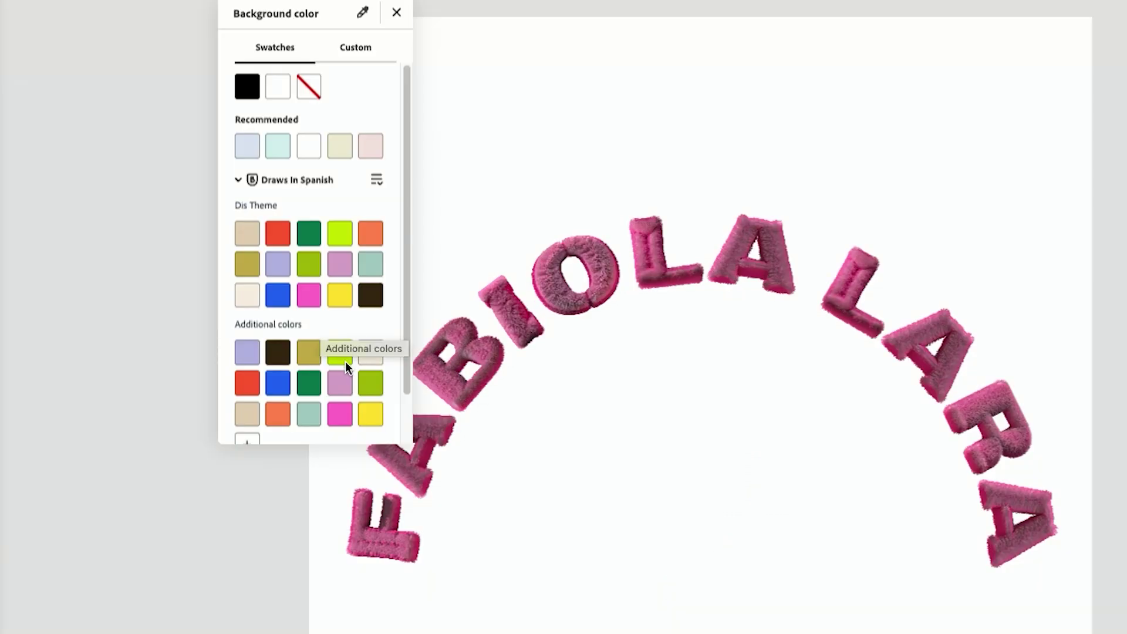
pyautogui.click(416, 346)
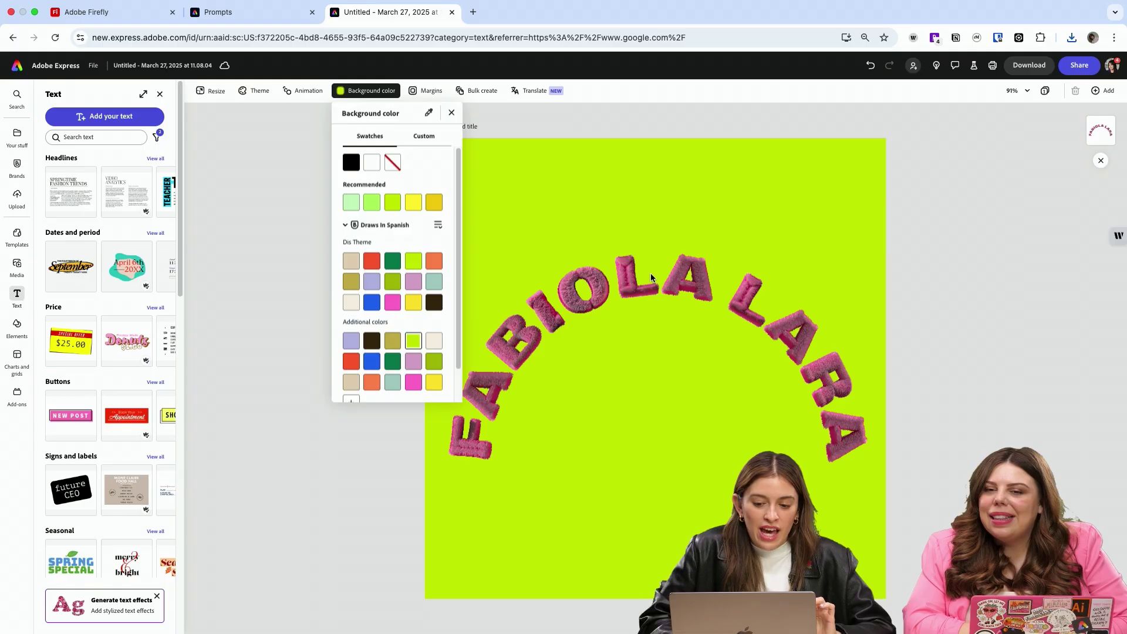
# Animate the arched text with the Spin entrance effect and add a loop animation
pyautogui.click(692, 246)
pyautogui.click(759, 258)
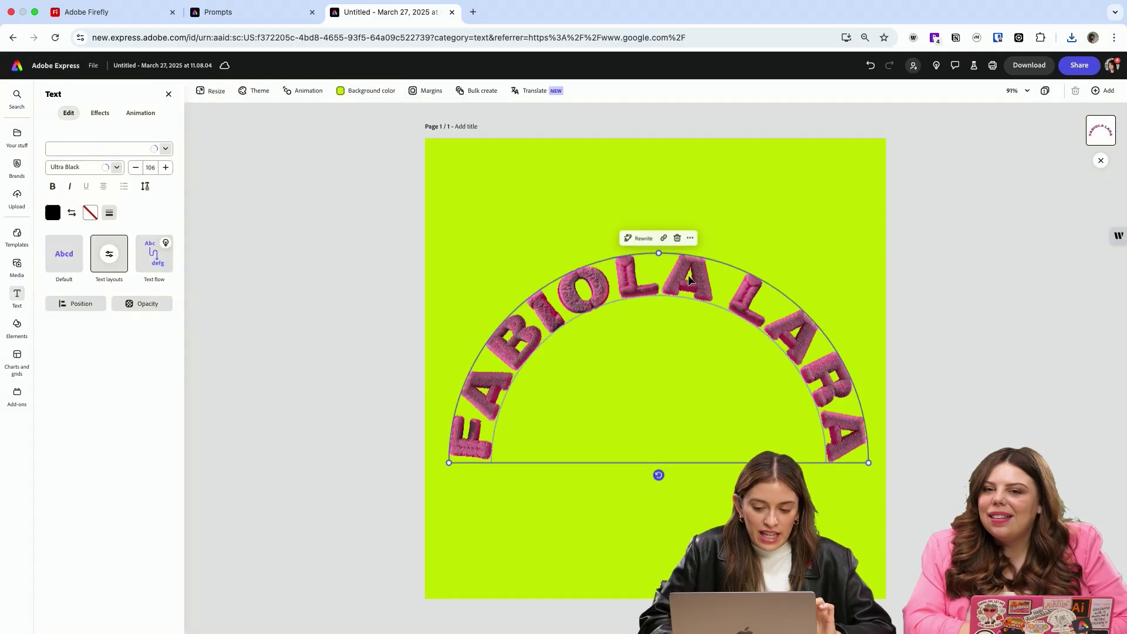
pyautogui.click(129, 113)
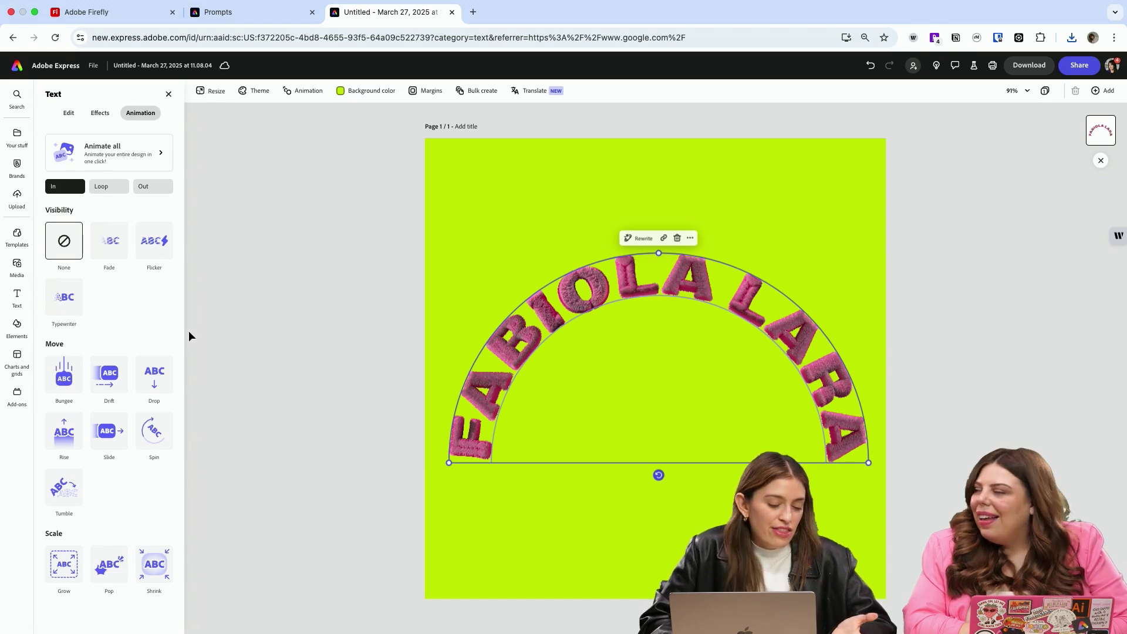
pyautogui.click(145, 437)
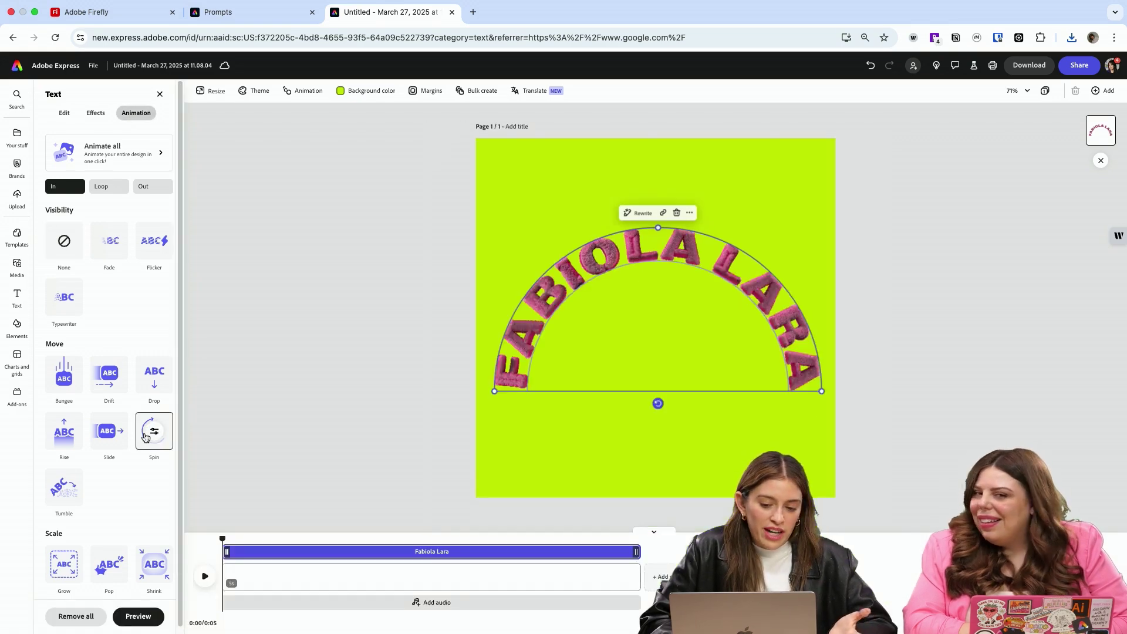
pyautogui.click(109, 186)
pyautogui.click(160, 326)
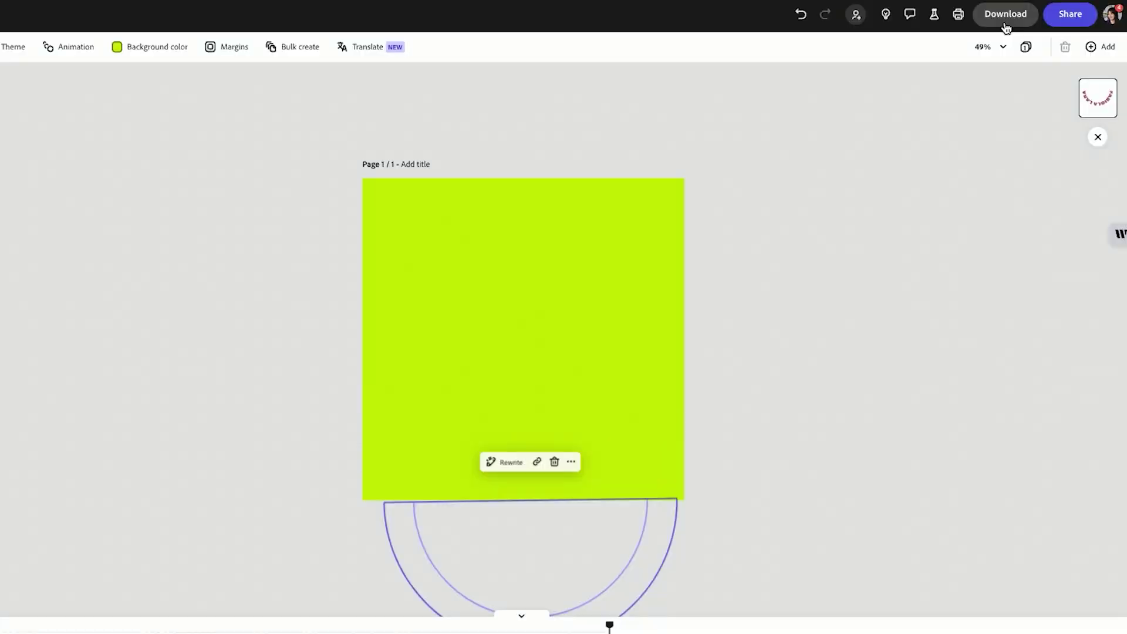
# Download the animated design as an MP4 at its original size
pyautogui.click(1004, 16)
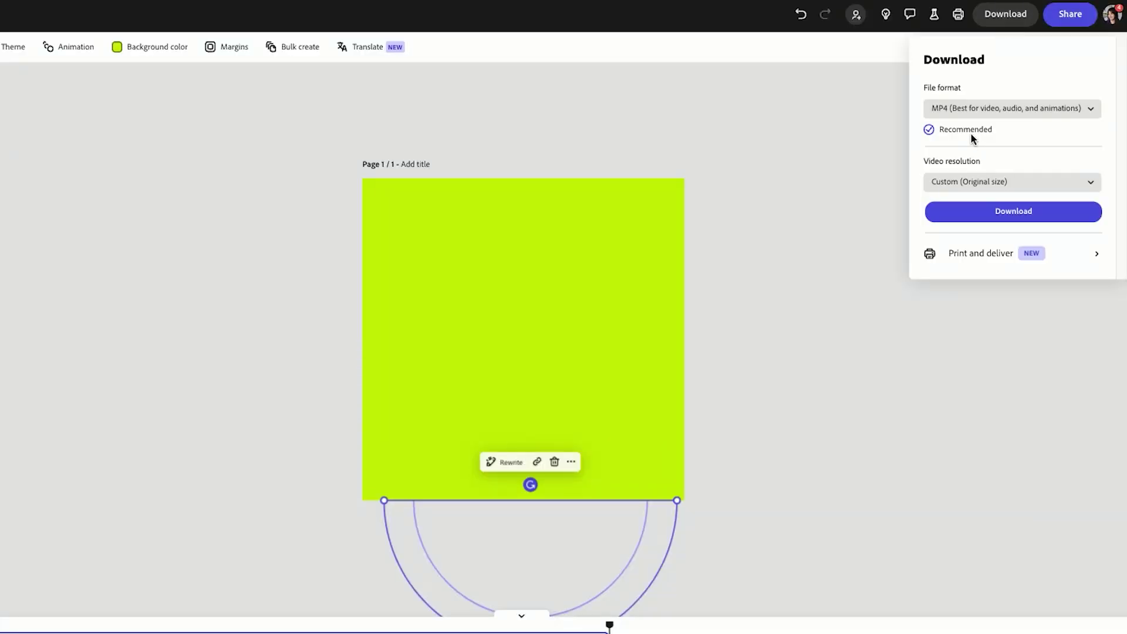
pyautogui.click(967, 222)
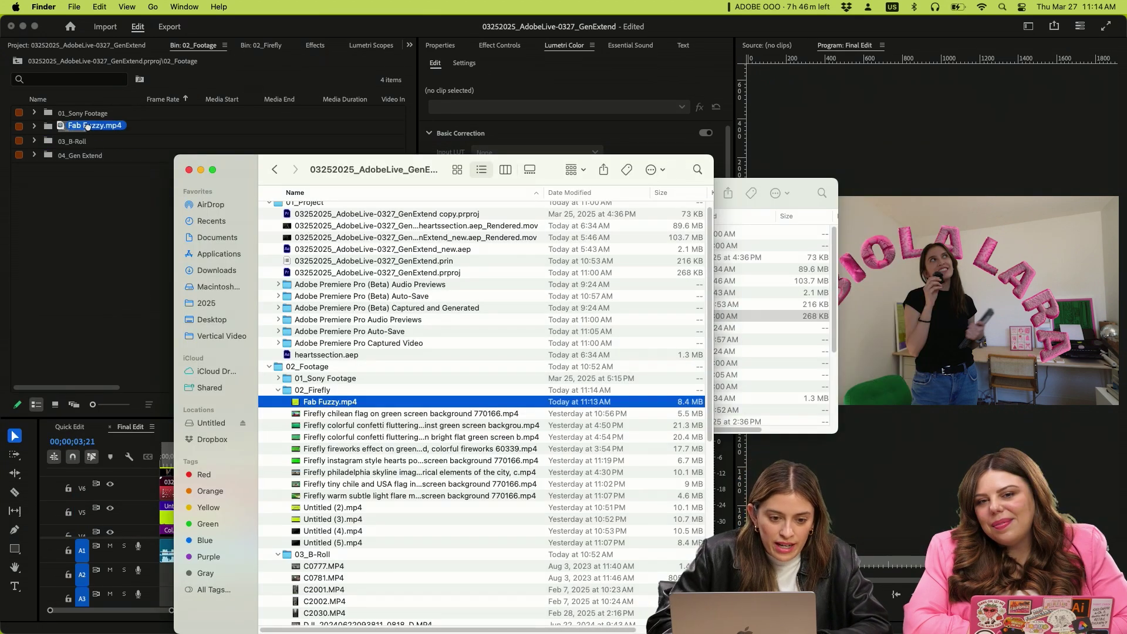
# Switch to Premiere Pro and place Fab Fuzzy.mp4 from the 02_Firefly bin on track V2 at the start of the Quick Edit sequence
pyautogui.moveTo(83, 127); pyautogui.dragTo(87, 129)
pyautogui.click(188, 169)
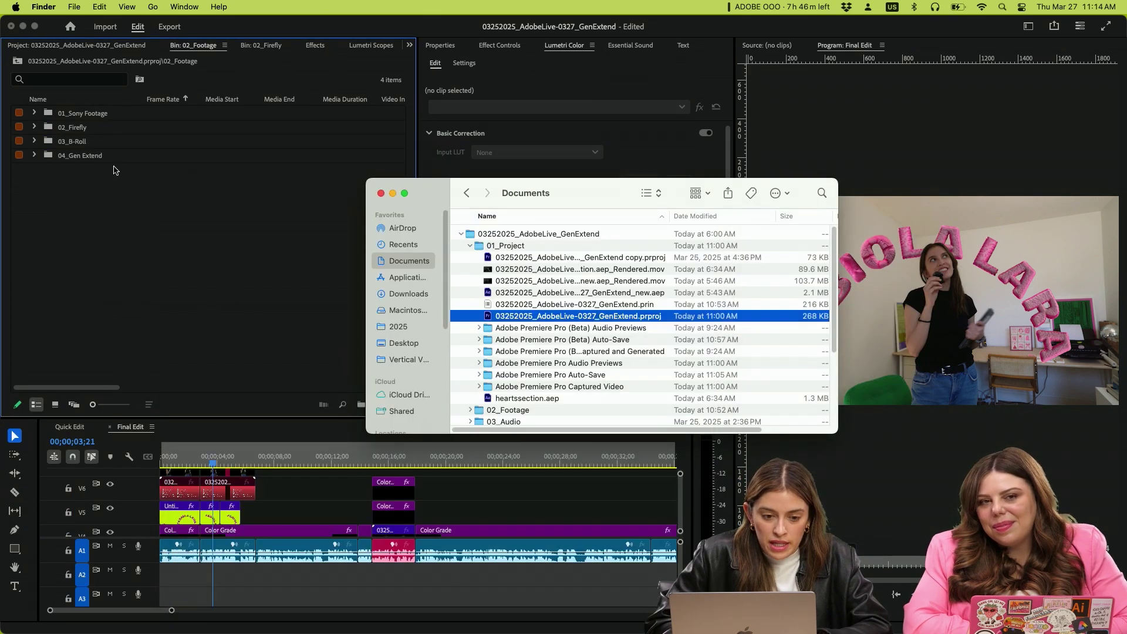
pyautogui.click(36, 128)
pyautogui.click(34, 126)
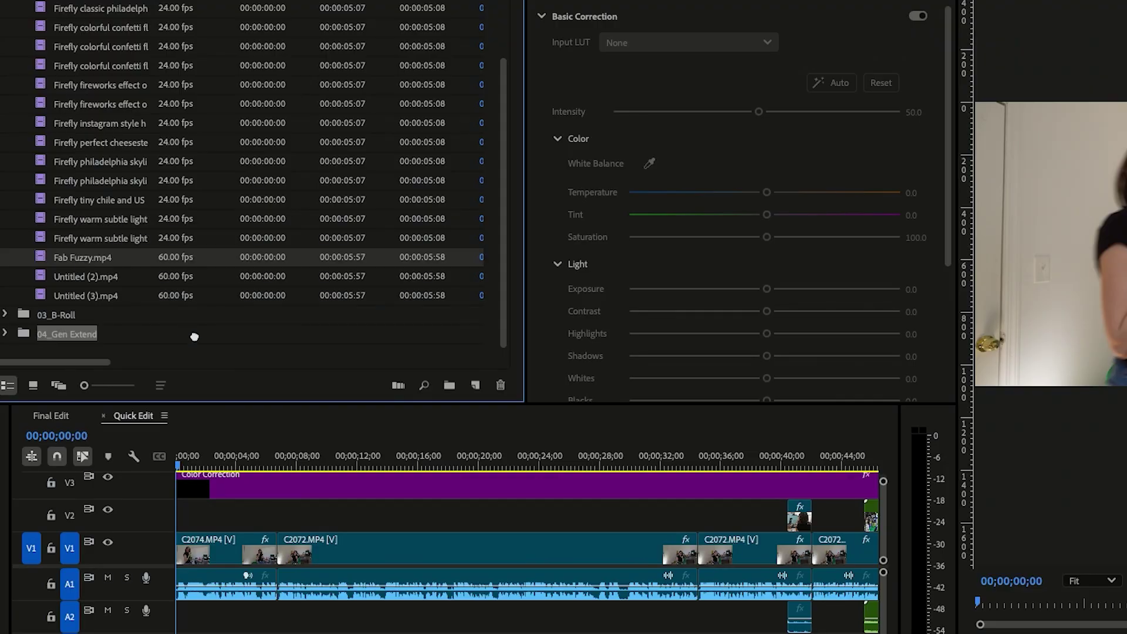
pyautogui.moveTo(238, 451); pyautogui.dragTo(202, 510)
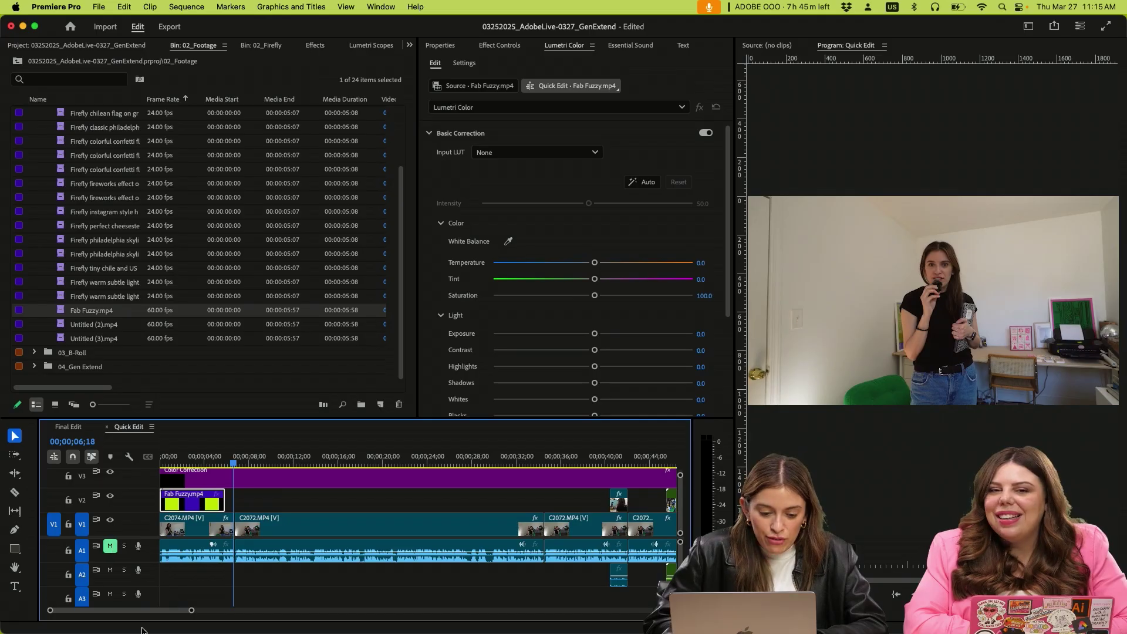
pyautogui.click(184, 463)
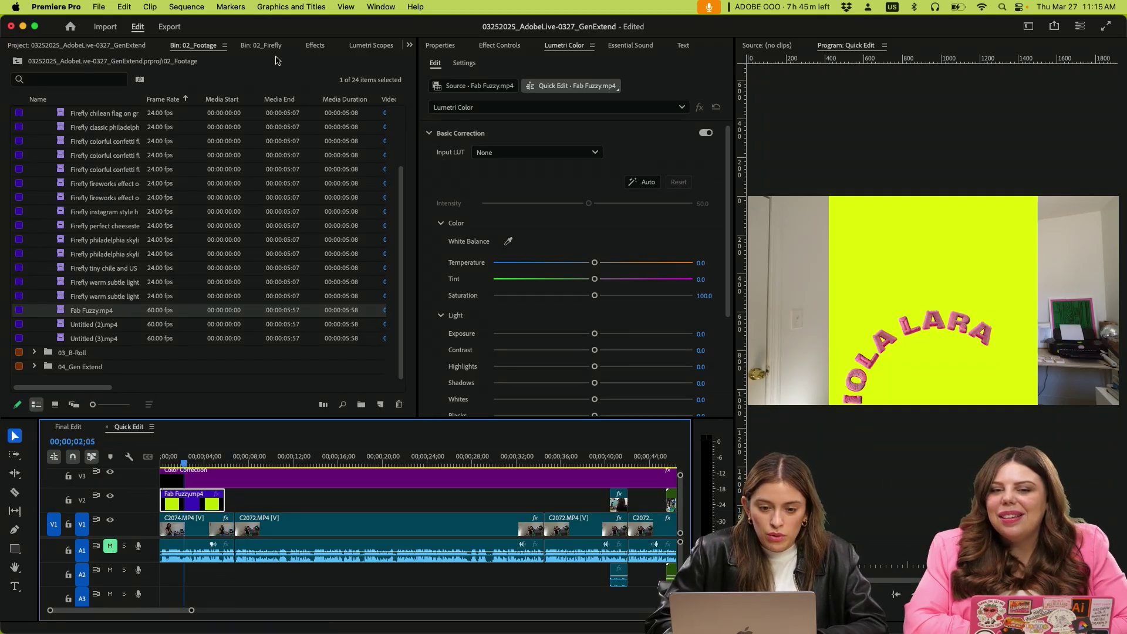
# Search the effects for "key" and apply Color Key to the Fab Fuzzy.mp4 clip
pyautogui.click(315, 46)
pyautogui.click(112, 64)
pyautogui.write('key')
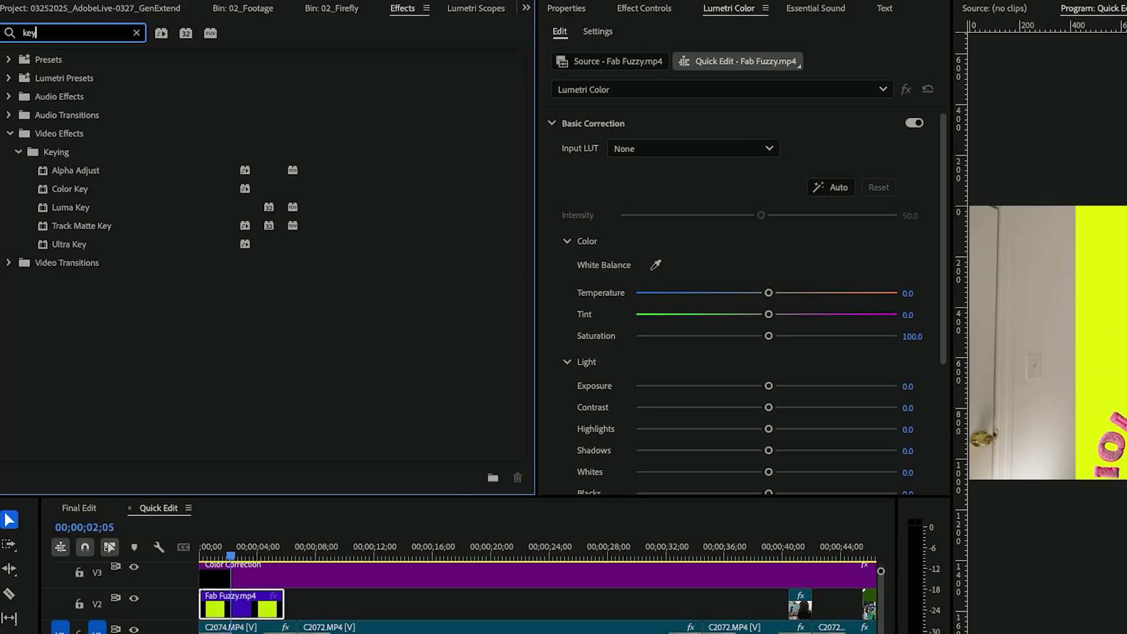
pyautogui.click(47, 189)
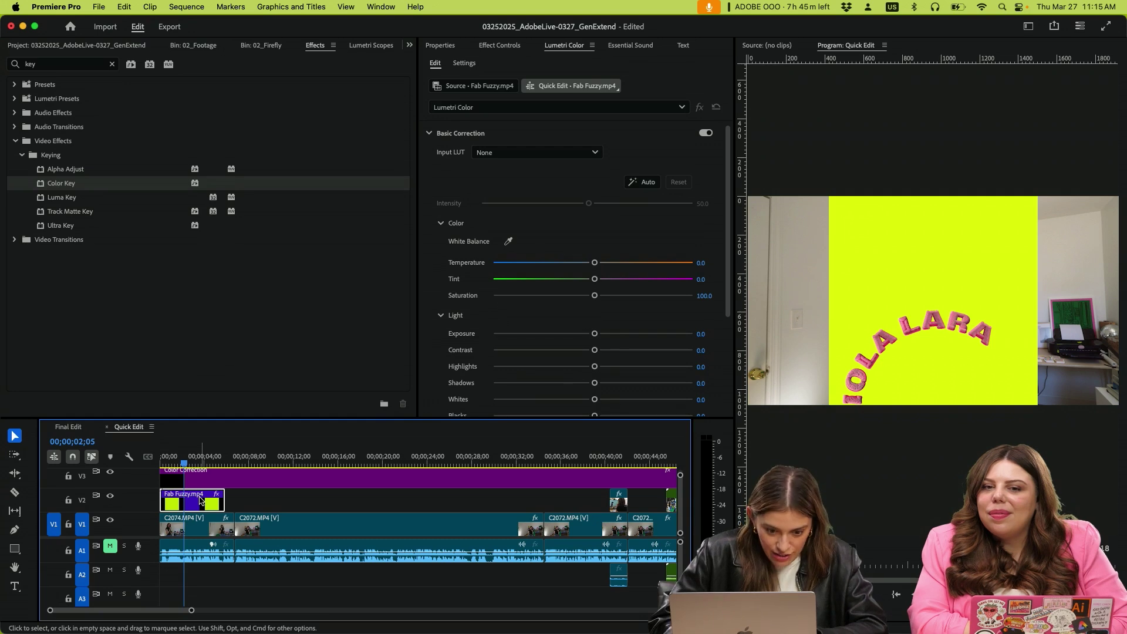
pyautogui.doubleClick(199, 500)
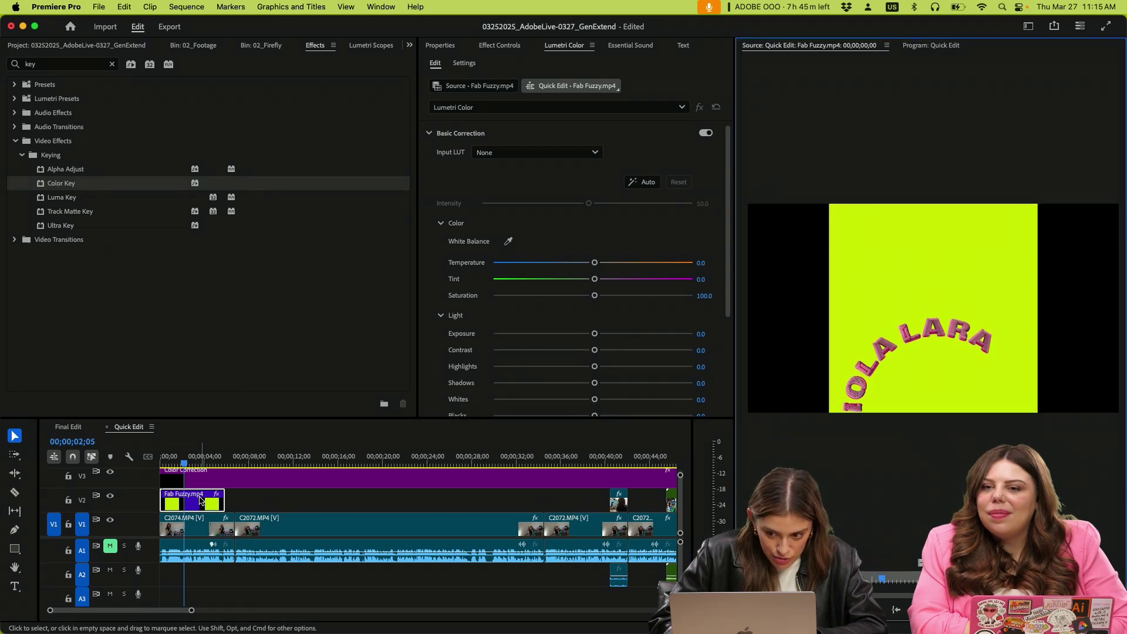
# Adjust the Color Key's Color Tolerance on Fab Fuzzy.mp4 to remove the lime-green background
pyautogui.click(500, 45)
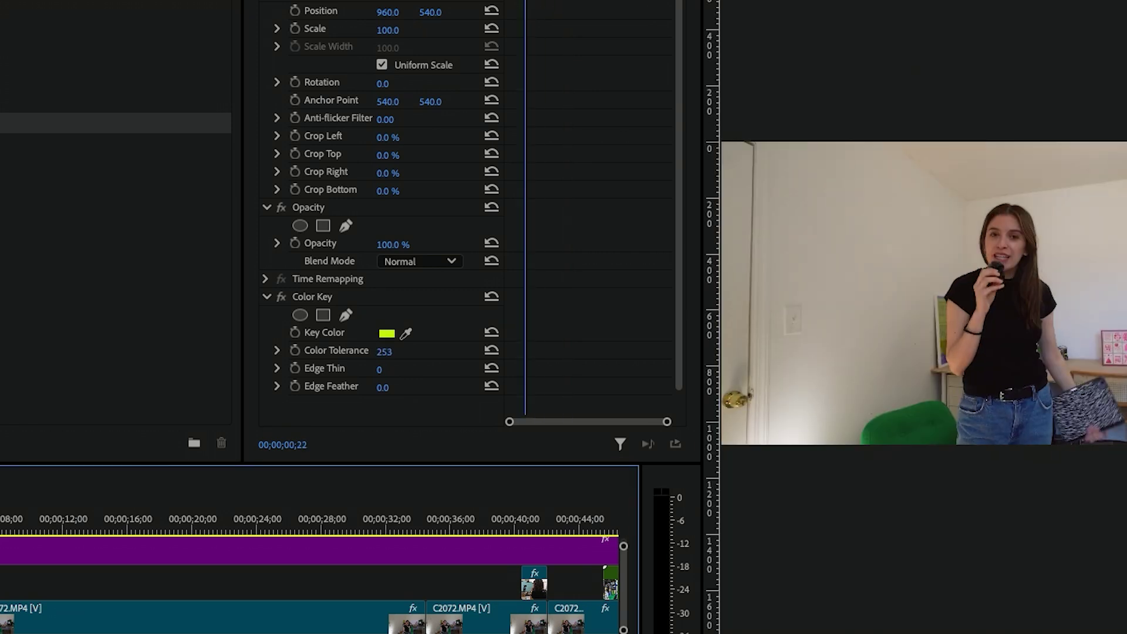
pyautogui.moveTo(397, 359); pyautogui.dragTo(401, 353)
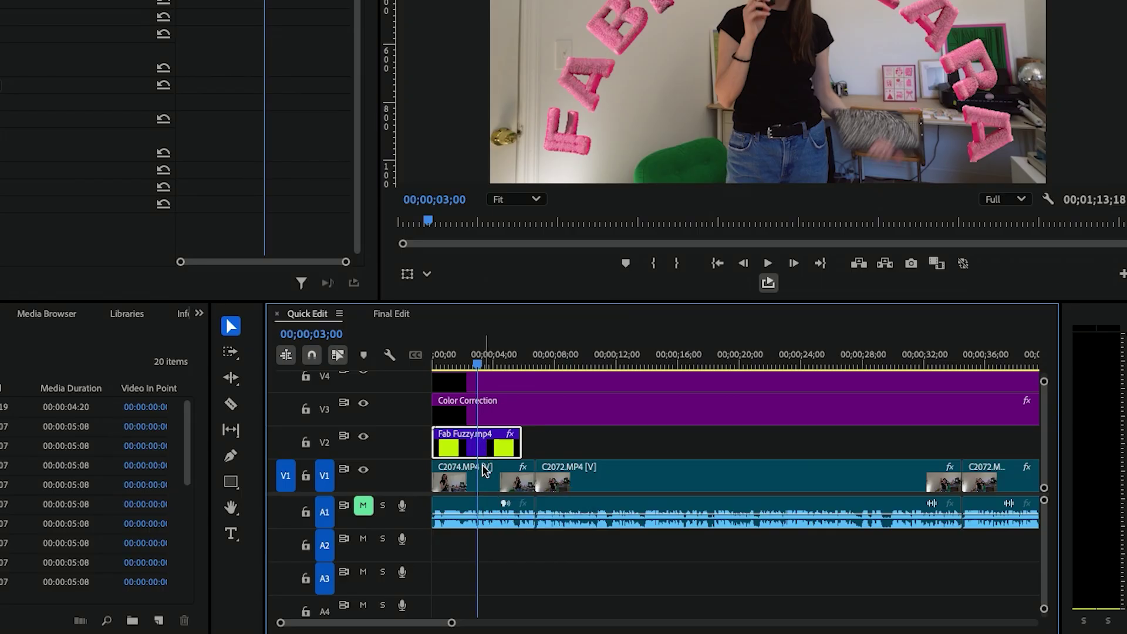
# Cut the Fab Fuzzy.mp4 clip at 00;00;03;00 and move its second part to about 00;00;04;20
pyautogui.scroll(3, 484, 469)
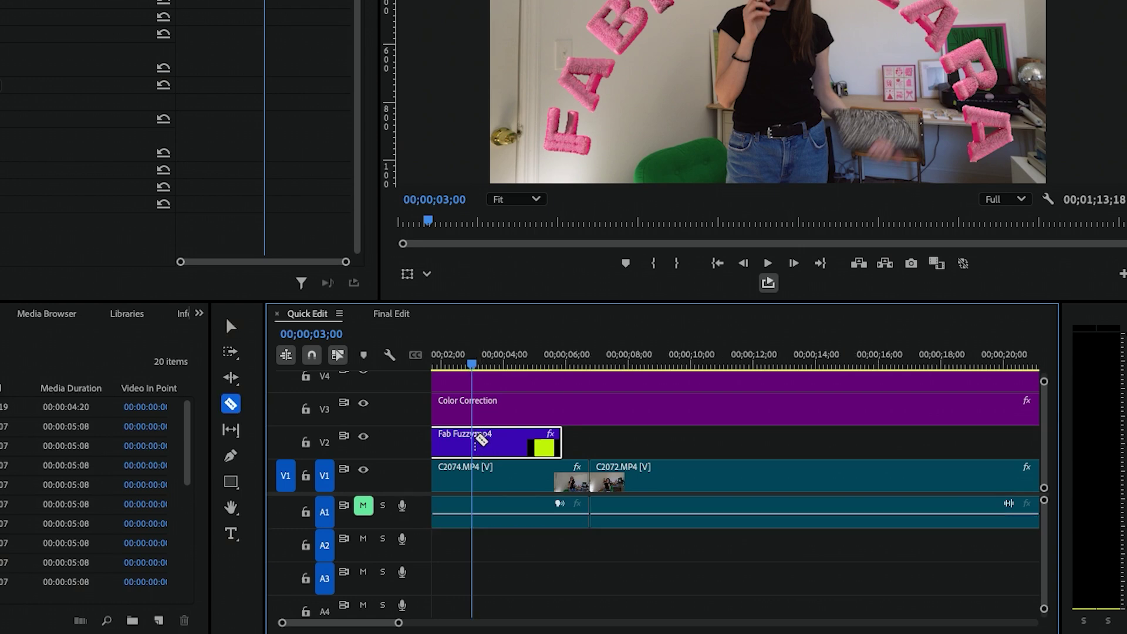
pyautogui.scroll(3, 478, 440)
pyautogui.click(466, 440)
pyautogui.press('v')
pyautogui.click(507, 446)
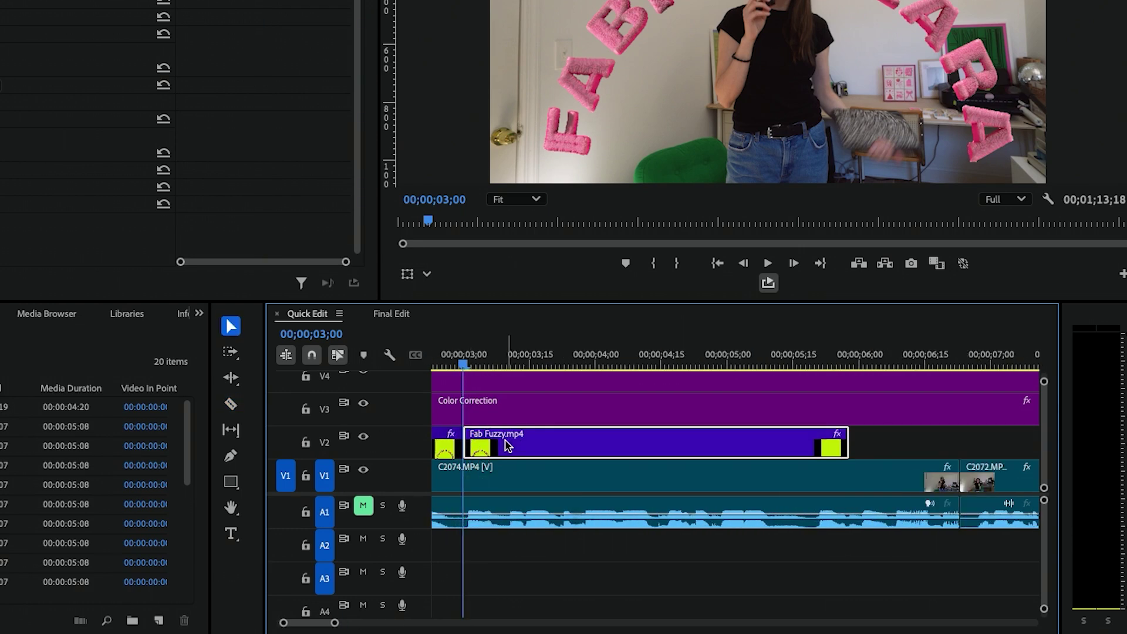
pyautogui.moveTo(491, 446); pyautogui.dragTo(603, 444)
pyautogui.moveTo(678, 443); pyautogui.dragTo(711, 444)
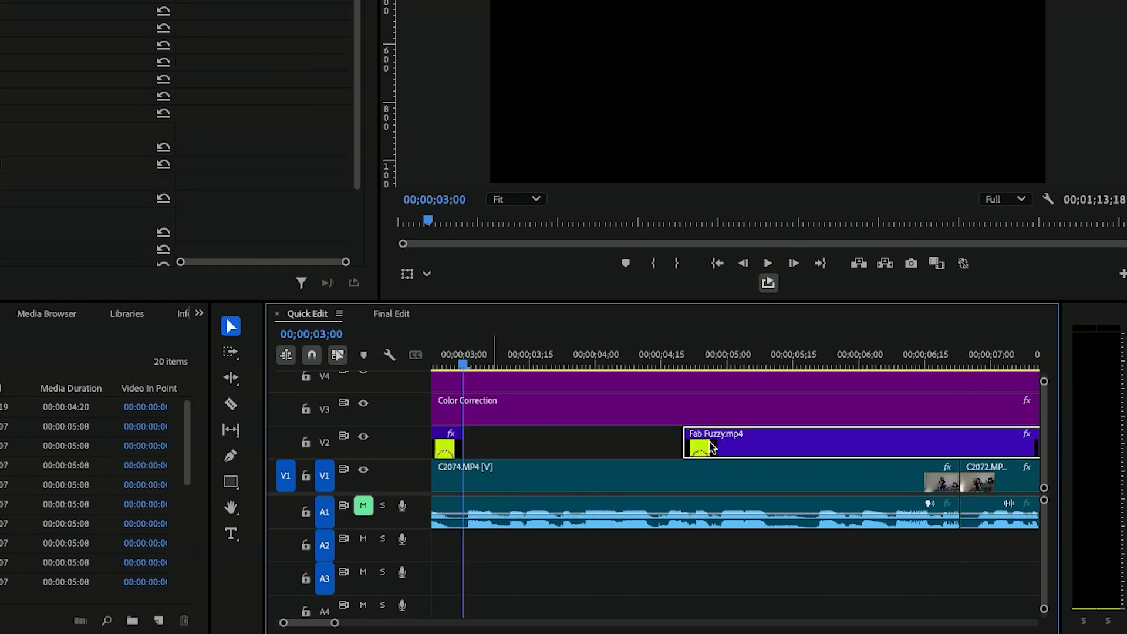
# Insert a frame hold of the first Fab Fuzzy.mp4 part at 00;00;02;29
pyautogui.hscroll(-3, 569, 451)
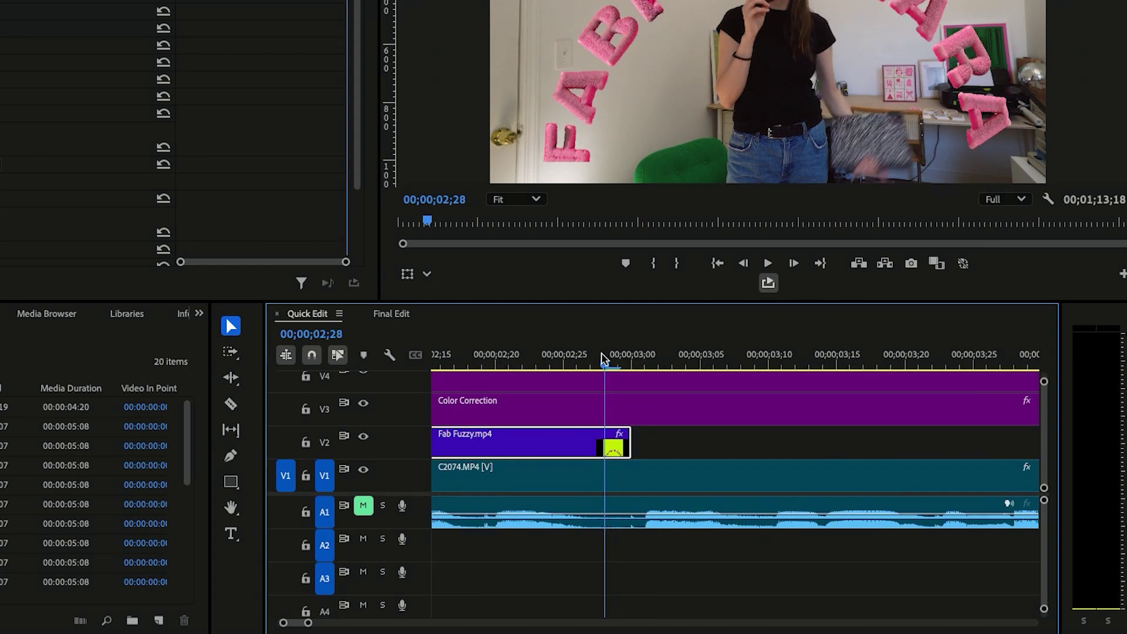
pyautogui.click(624, 360)
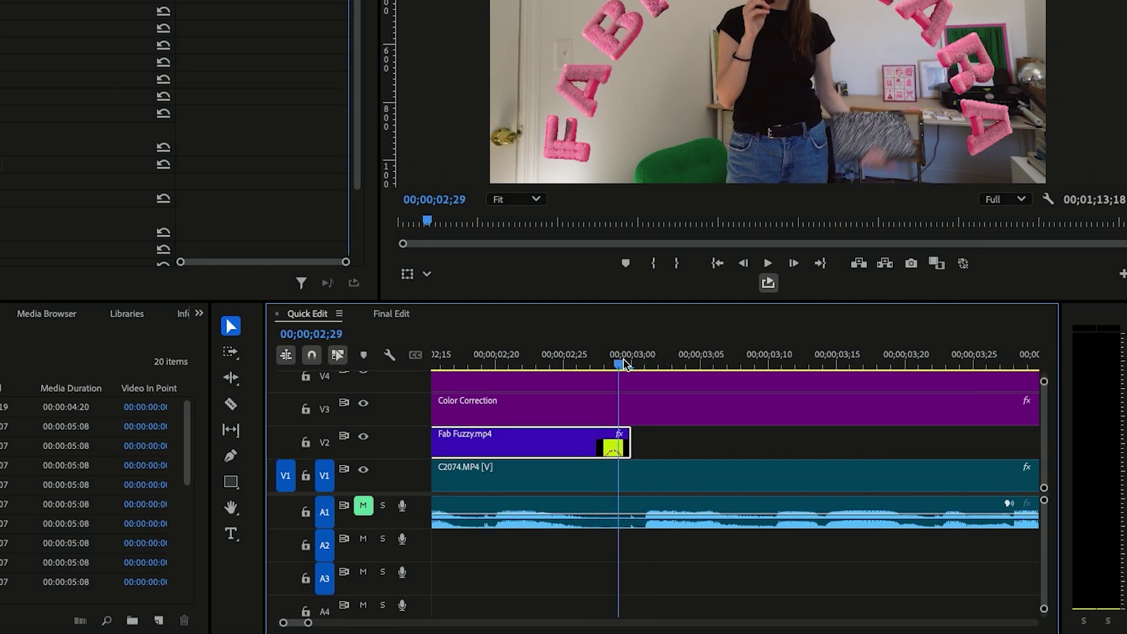
pyautogui.rightClick(598, 444)
pyautogui.click(679, 395)
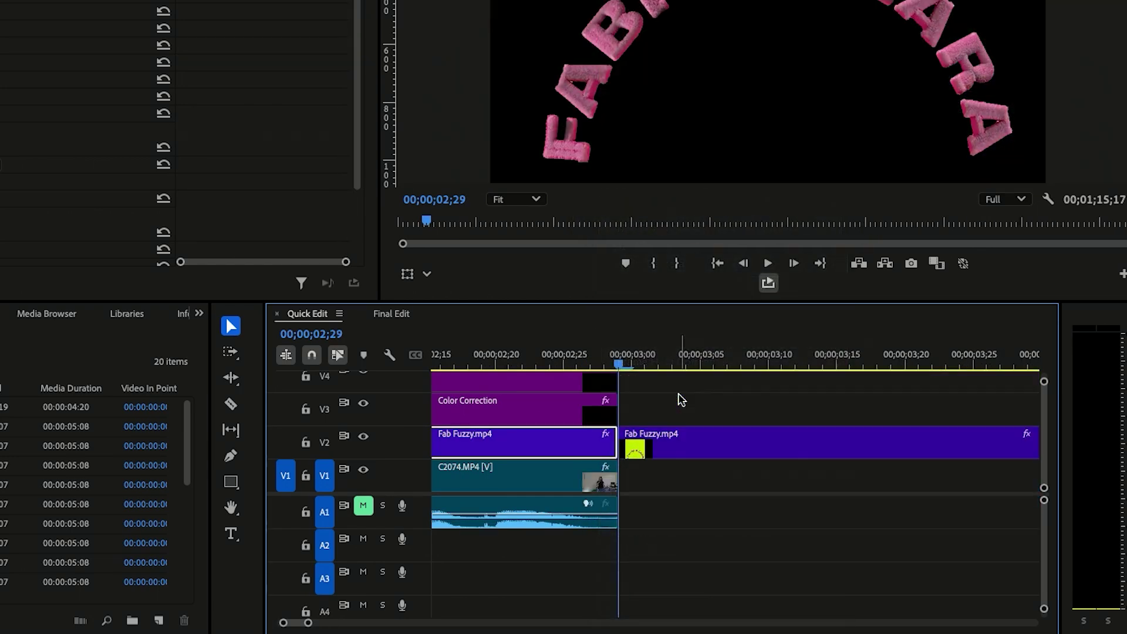
# Play back the lettering animation around the frame hold to check its timing
pyautogui.scroll(-3, 594, 592)
pyautogui.moveTo(772, 428); pyautogui.dragTo(748, 429)
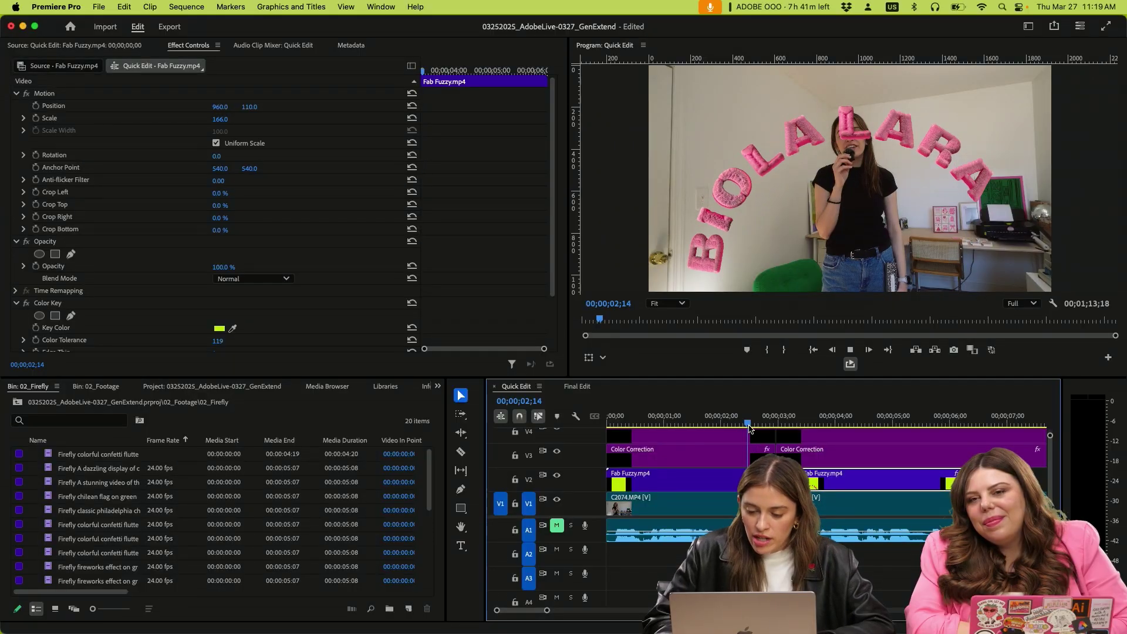
pyautogui.press('space')
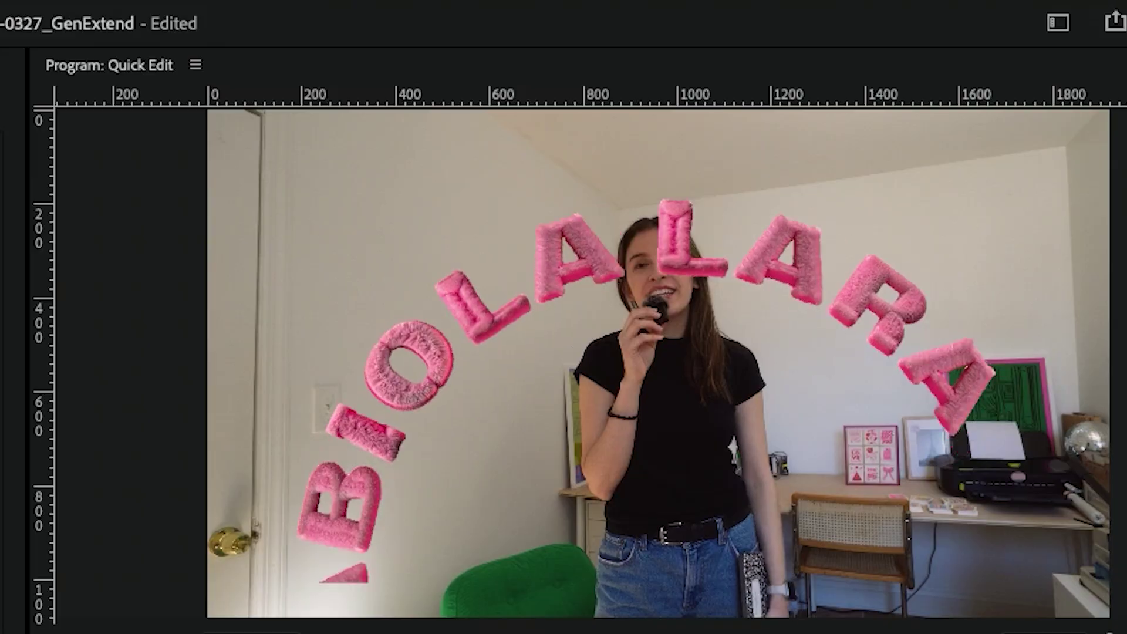
pyautogui.press('space')
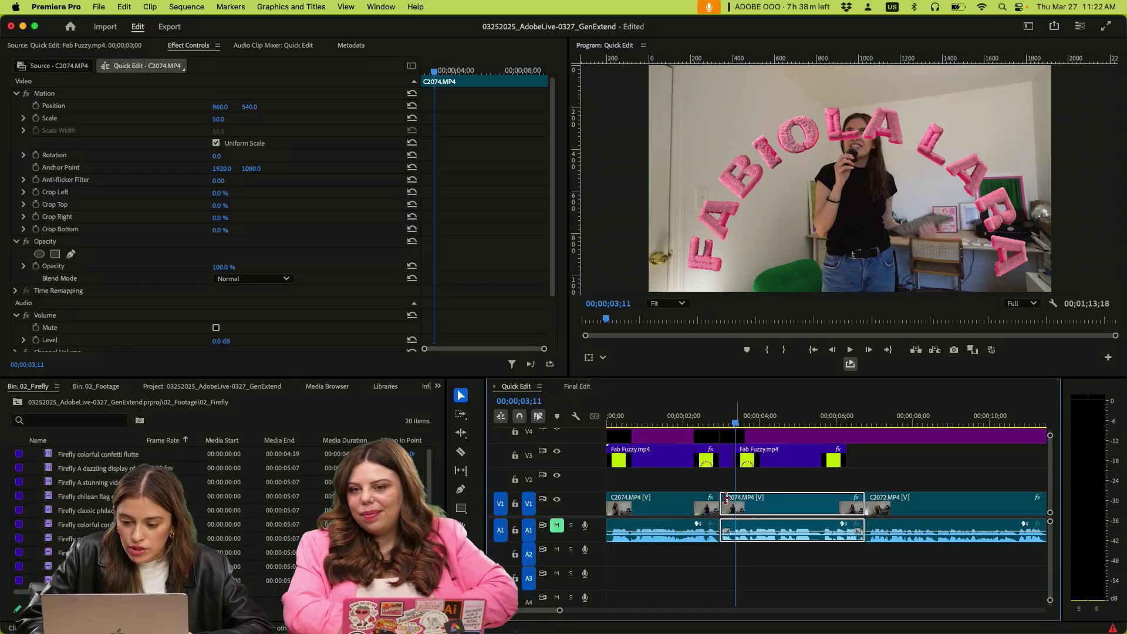
# Duplicate the C2074.MP4 clips onto the track above and replace the copies with an After Effects composition
pyautogui.keyDown('shift'); pyautogui.click(667, 502); pyautogui.keyUp('shift')
pyautogui.moveTo(667, 502); pyautogui.dragTo(666, 485)
pyautogui.moveTo(747, 413); pyautogui.dragTo(650, 415)
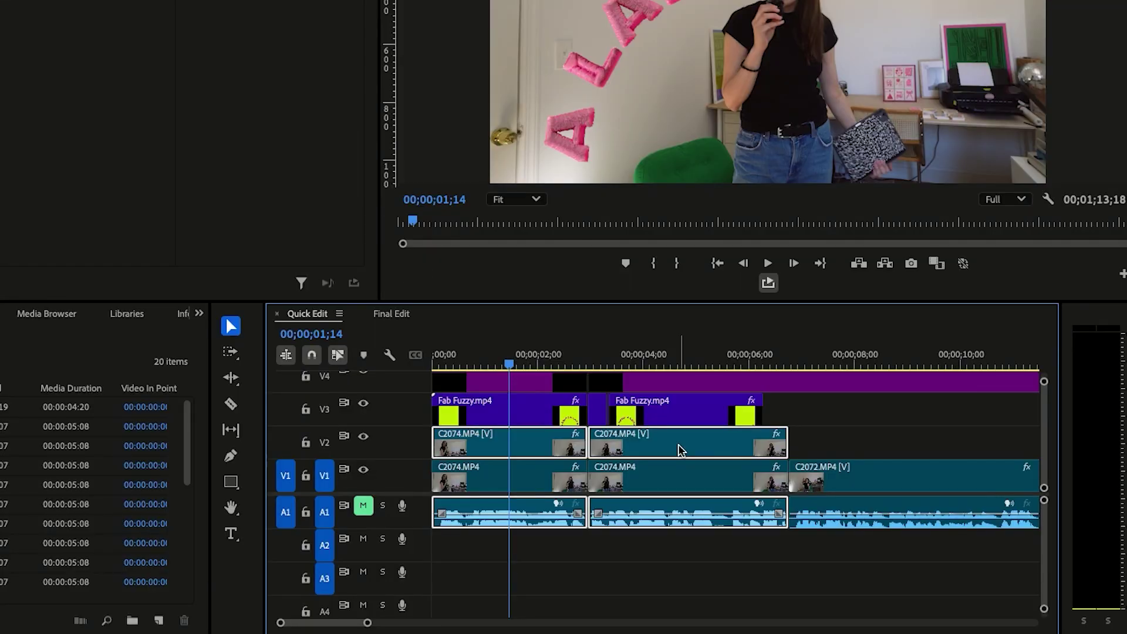
pyautogui.rightClick(679, 449)
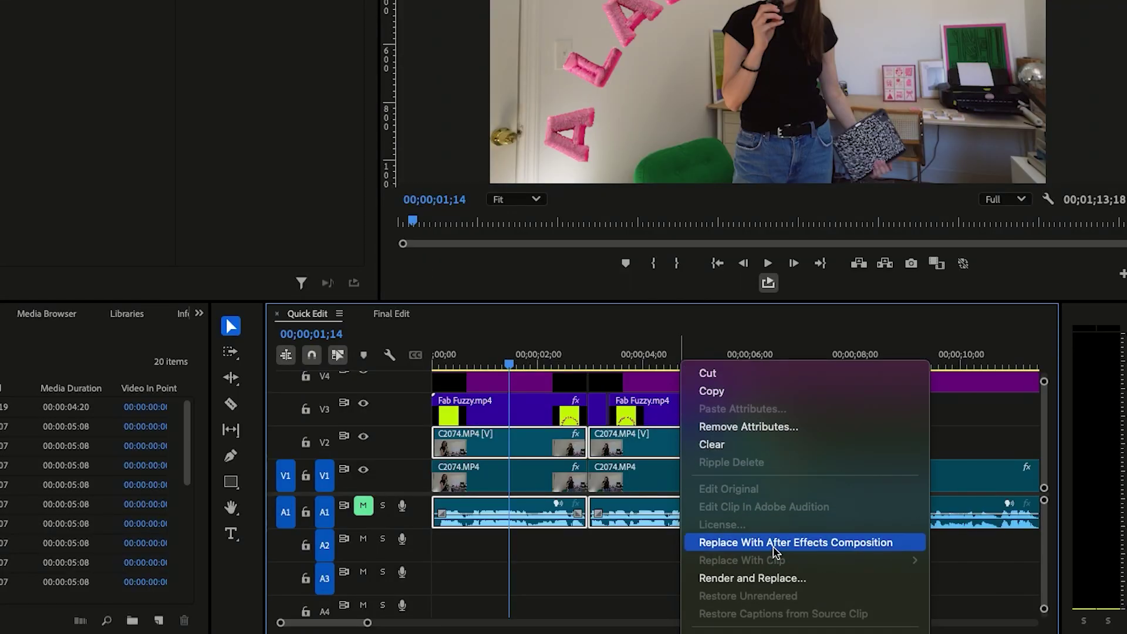
pyautogui.click(773, 546)
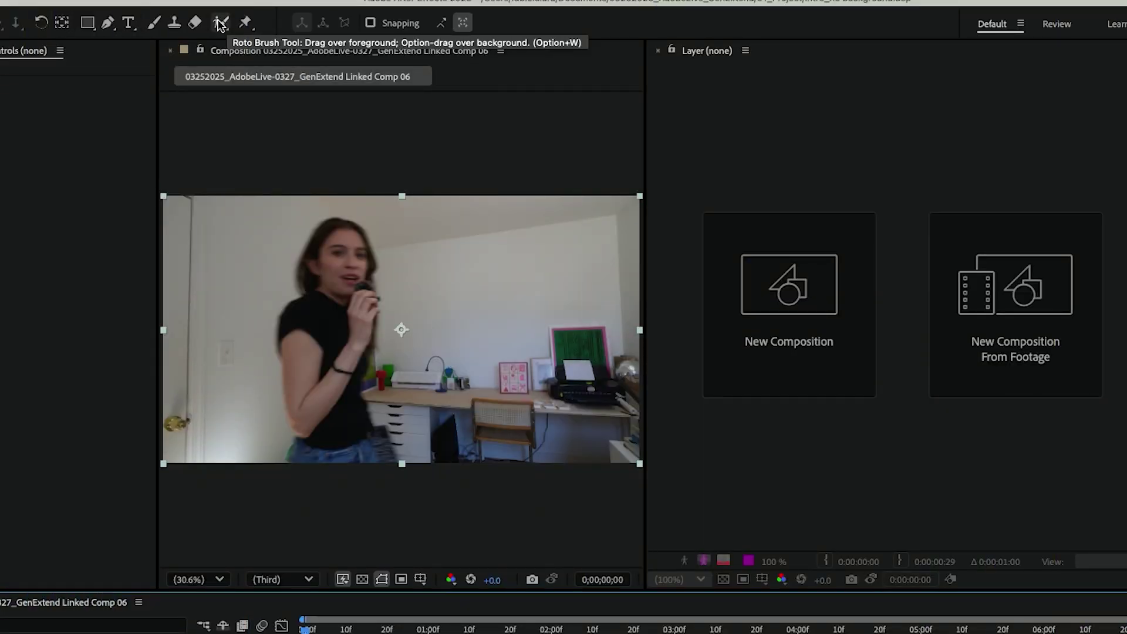
# Select the speaker in the C2074.MP4 layer with Roto Brush strokes over her body
pyautogui.click(219, 24)
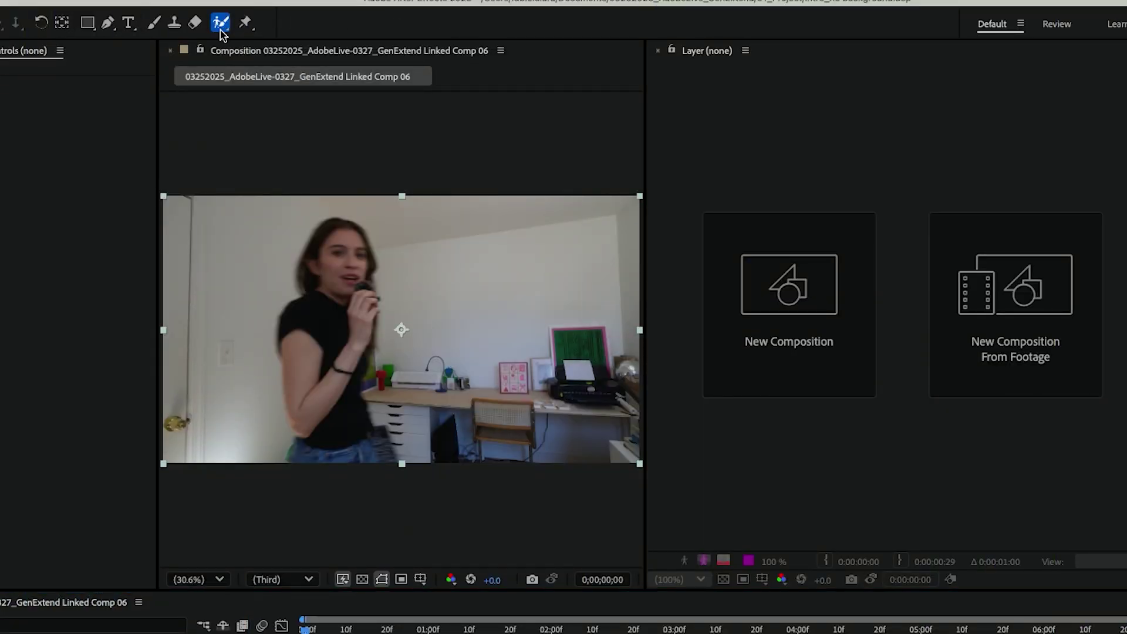
pyautogui.click(228, 86)
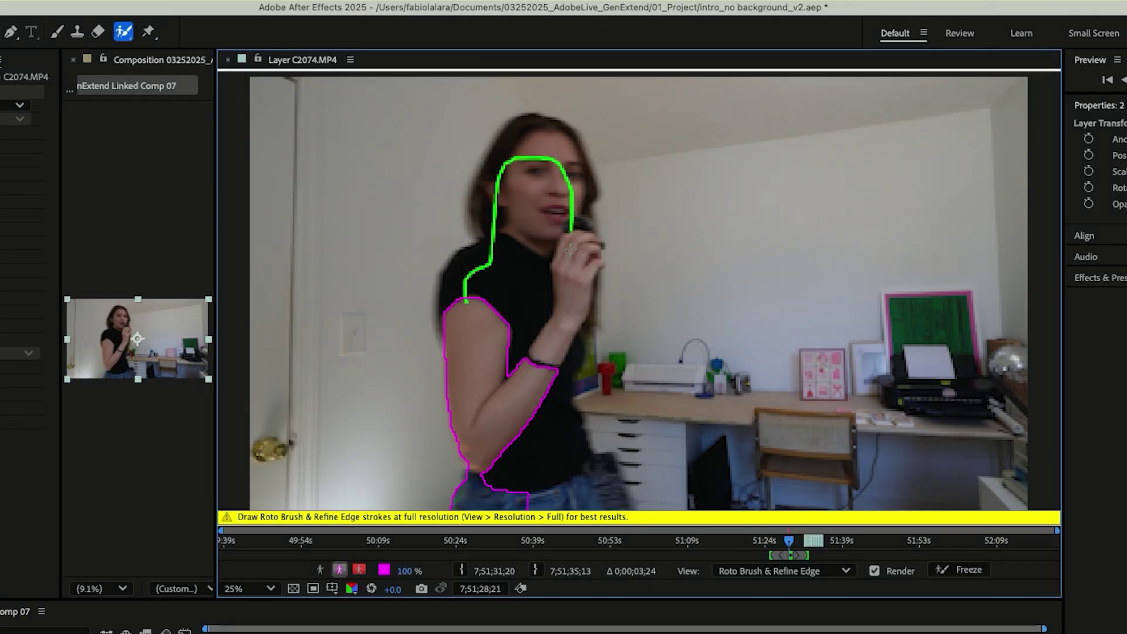
pyautogui.moveTo(565, 394); pyautogui.dragTo(562, 392)
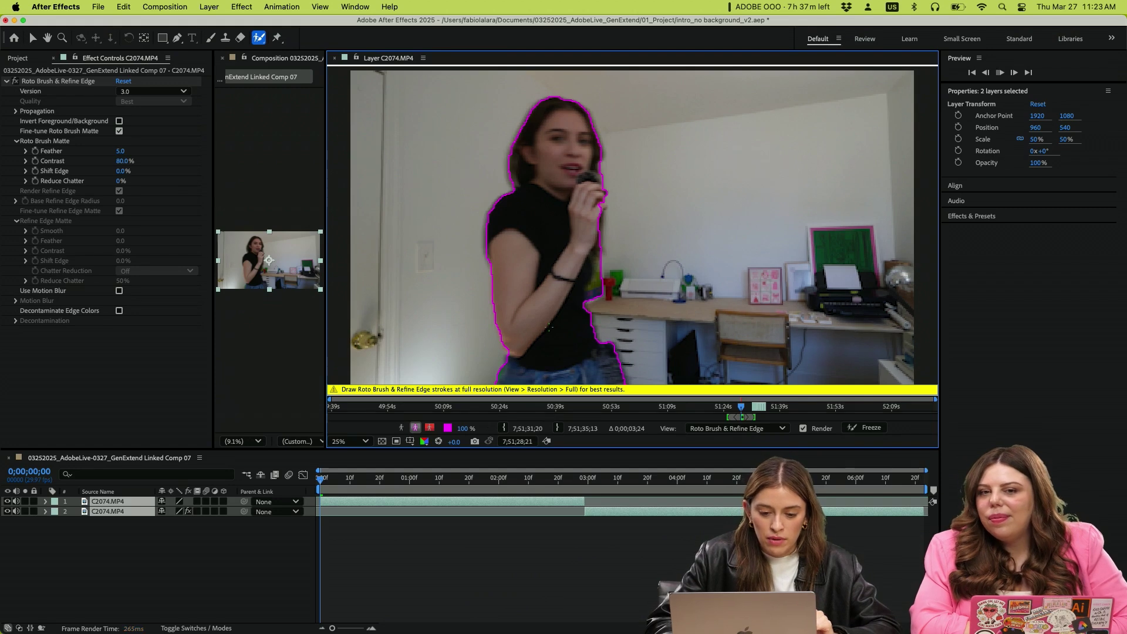
# Propagate the speaker's outline through the C2074.MP4 clip, freeze it and return to Premiere Pro
pyautogui.press('space')
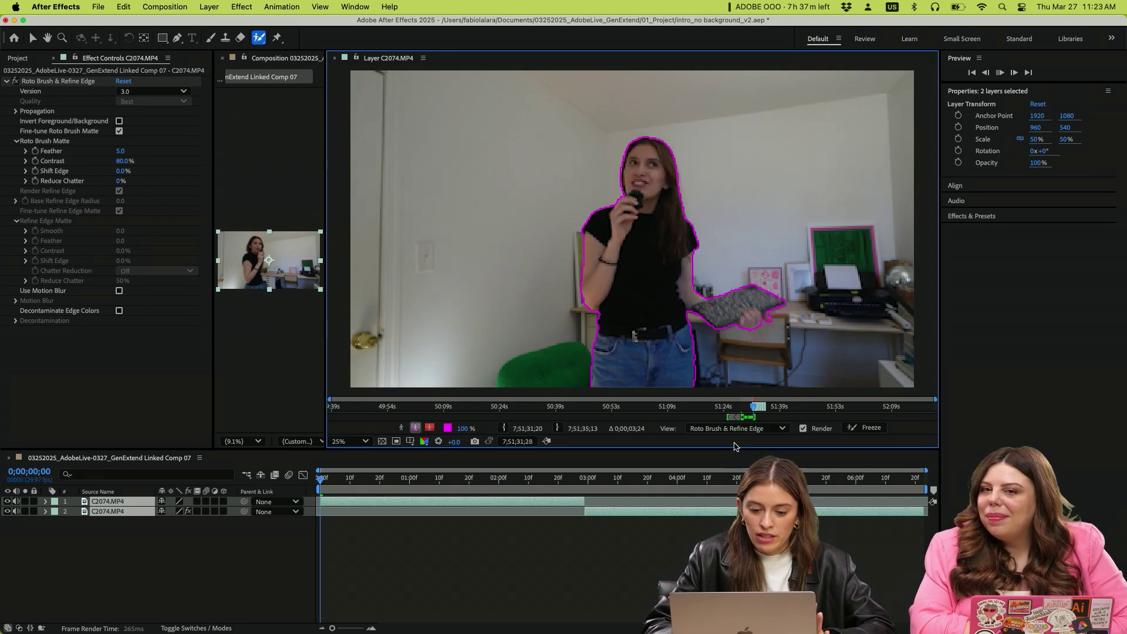
pyautogui.press('space')
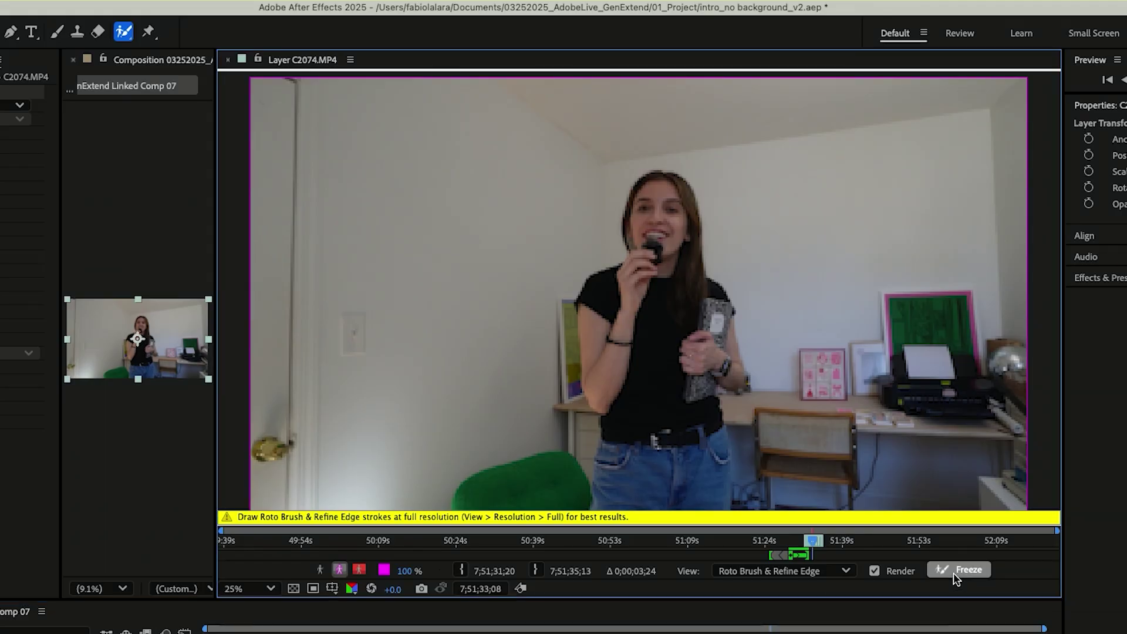
pyautogui.click(863, 427)
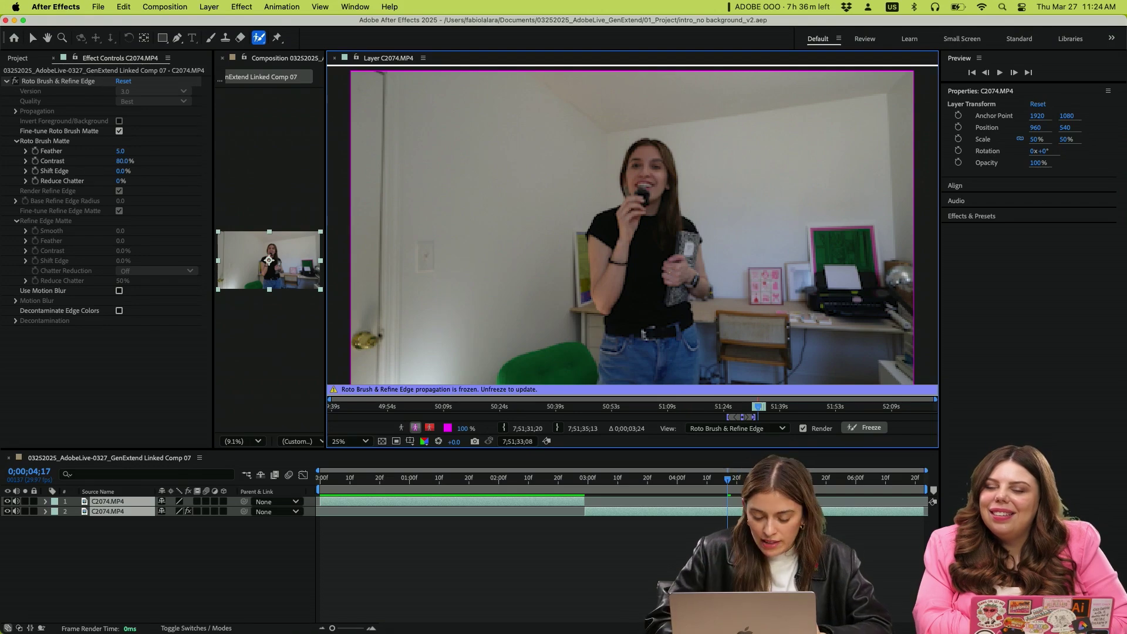
pyautogui.click(674, 611)
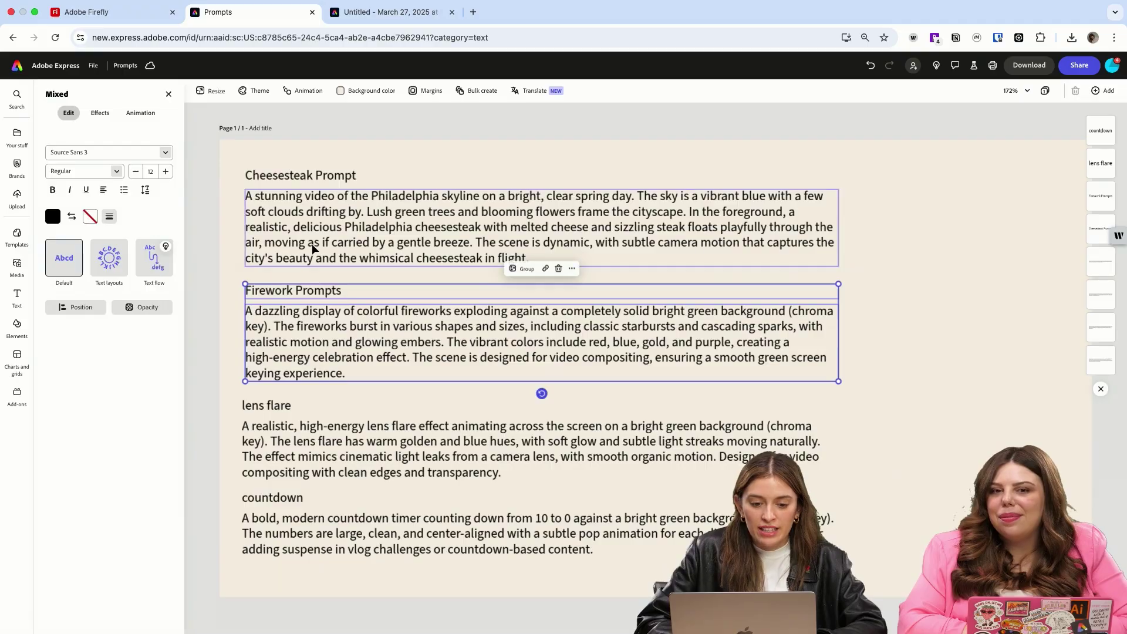
# Copy the Cheesesteak Prompt paragraph from the Adobe Express Prompts document and generate a video from it in Adobe Firefly
pyautogui.click(311, 244)
pyautogui.doubleClick(312, 244)
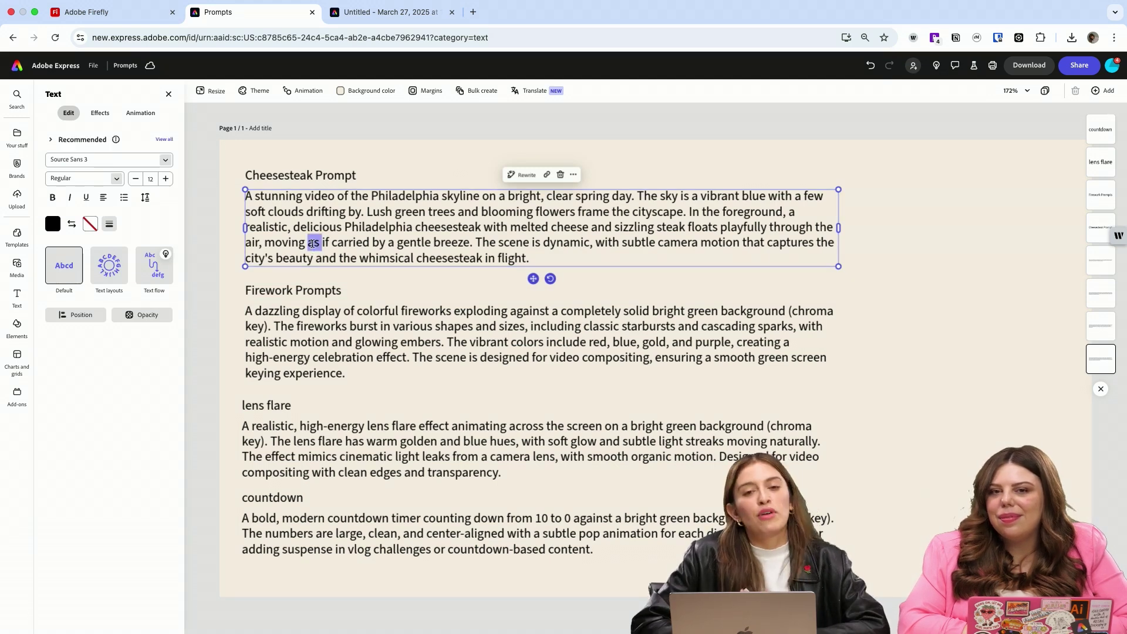
pyautogui.tripleClick(358, 241)
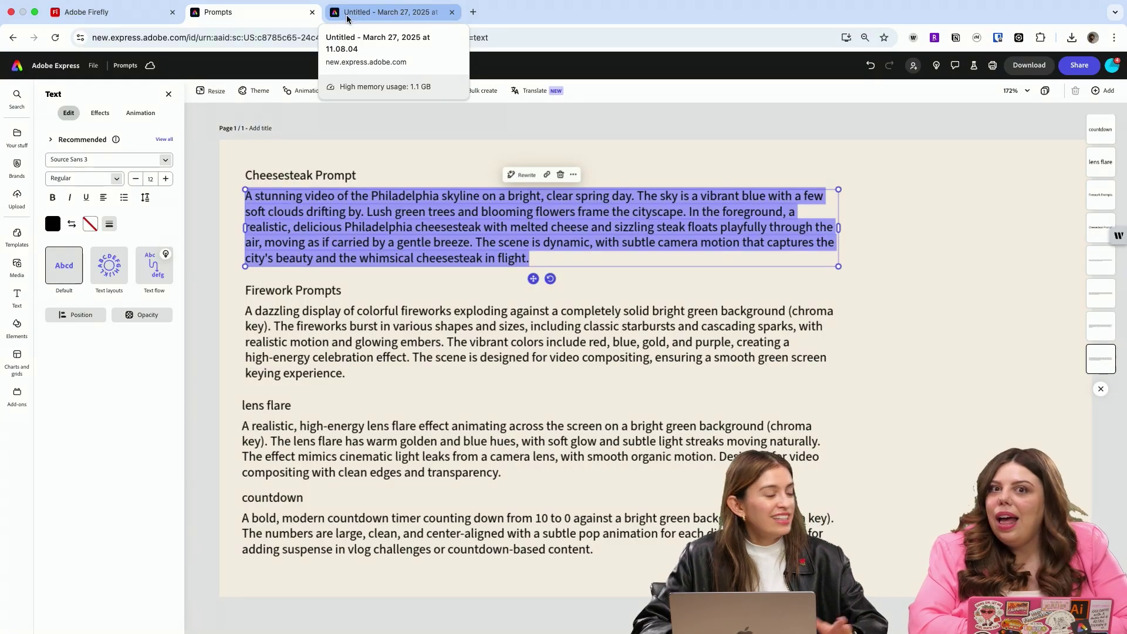
pyautogui.click(346, 19)
pyautogui.click(270, 21)
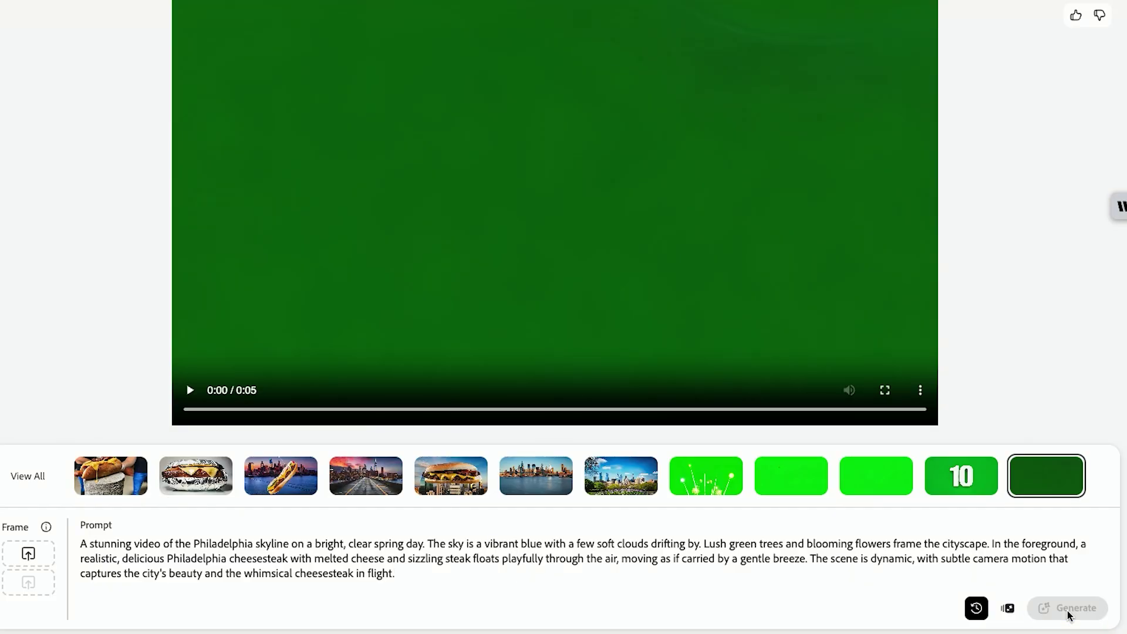
pyautogui.click(1068, 613)
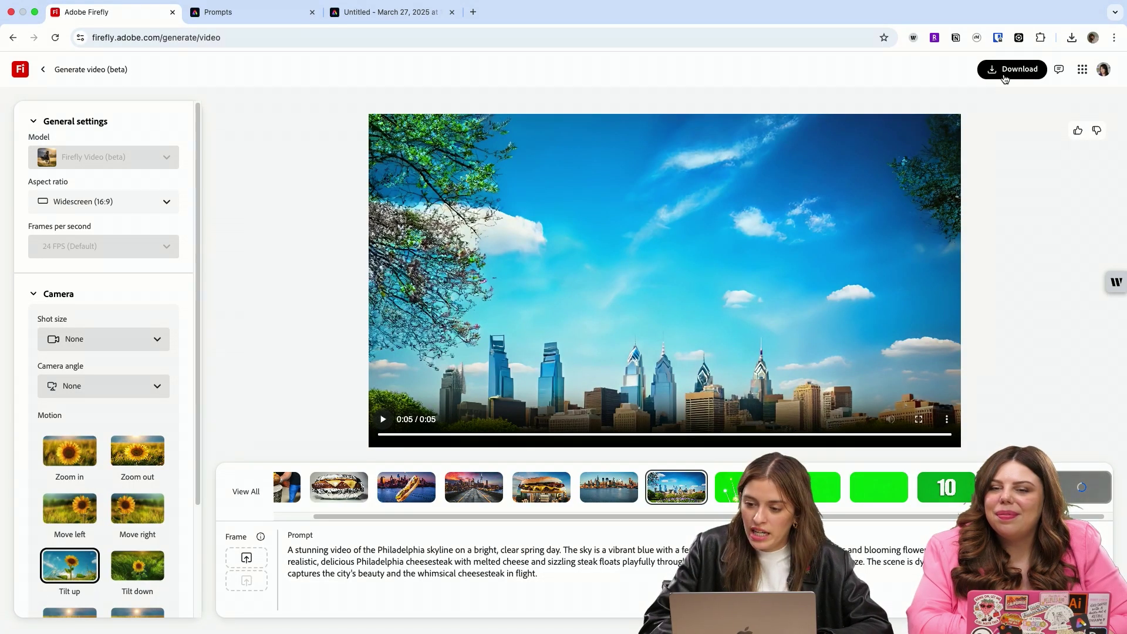
# Download the generated Philadelphia skyline cheesesteak video and import it into the 02_Firefly bin in Premiere Pro
pyautogui.click(1004, 78)
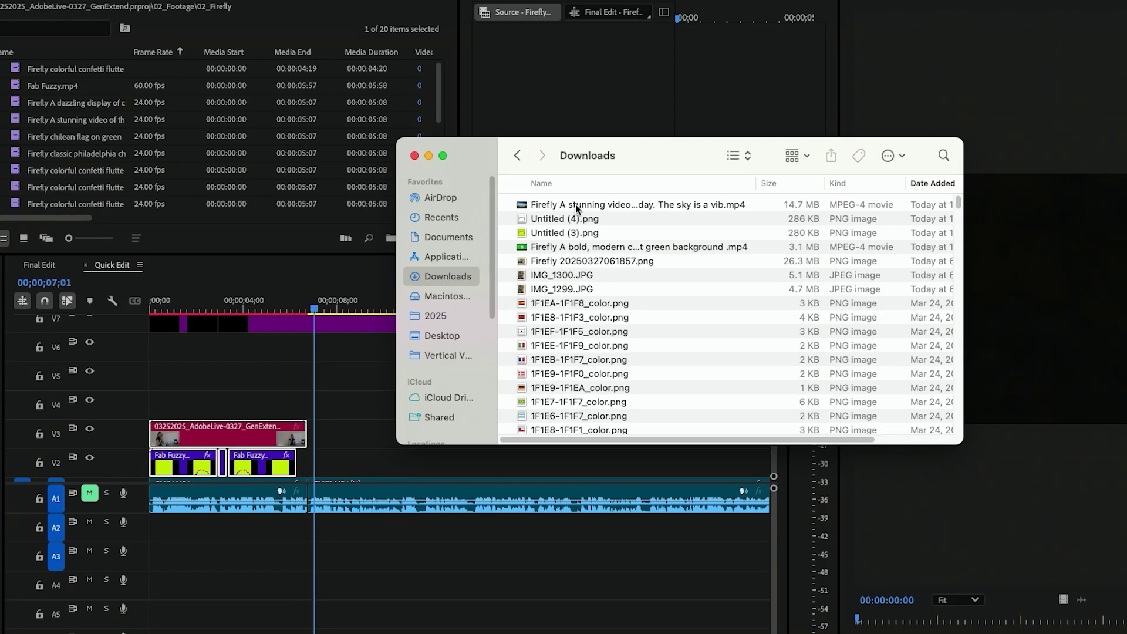
pyautogui.moveTo(575, 203); pyautogui.dragTo(142, 148)
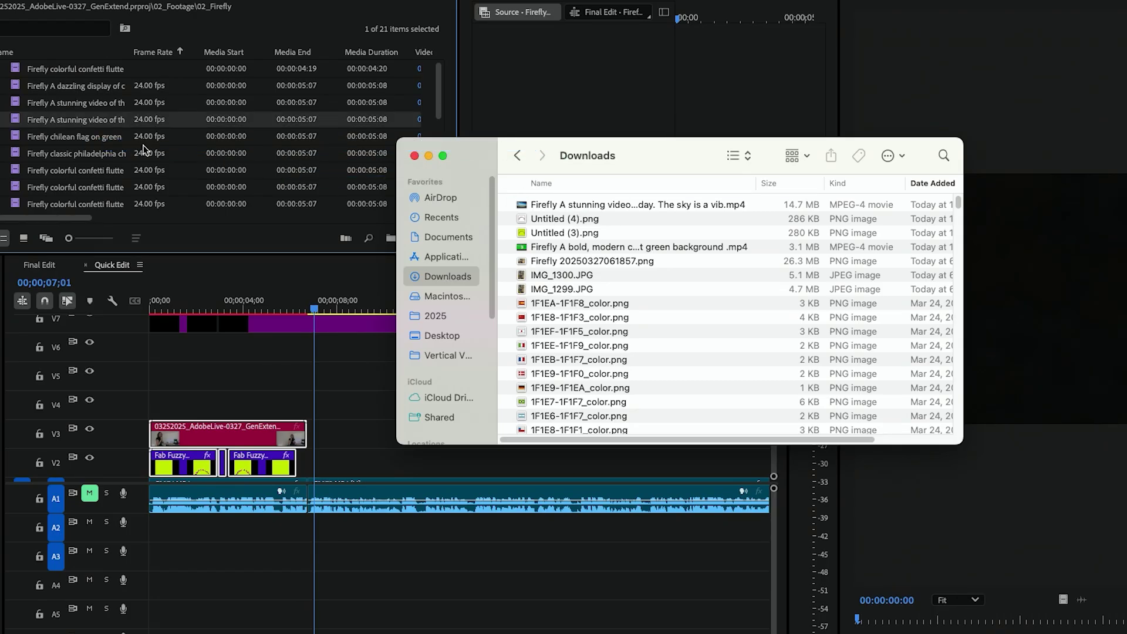
# Place the Firefly Philadelphia skyline clip on track V4, starting at about 00;00;05;18
pyautogui.moveTo(330, 449); pyautogui.dragTo(317, 451)
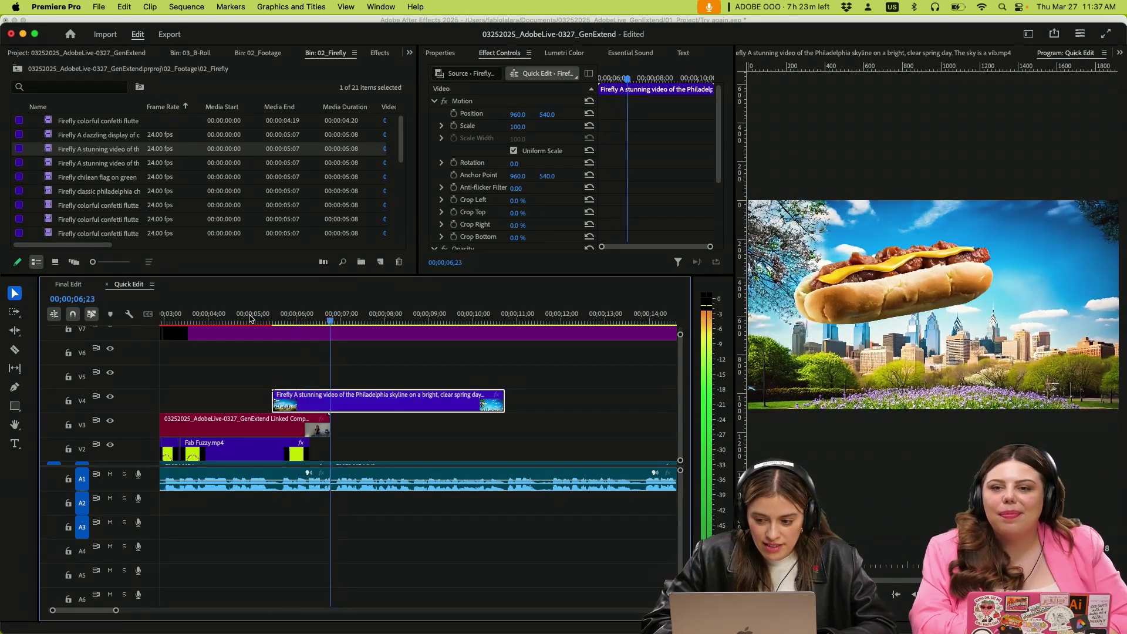
pyautogui.press('space')
pyautogui.moveTo(299, 407); pyautogui.dragTo(307, 406)
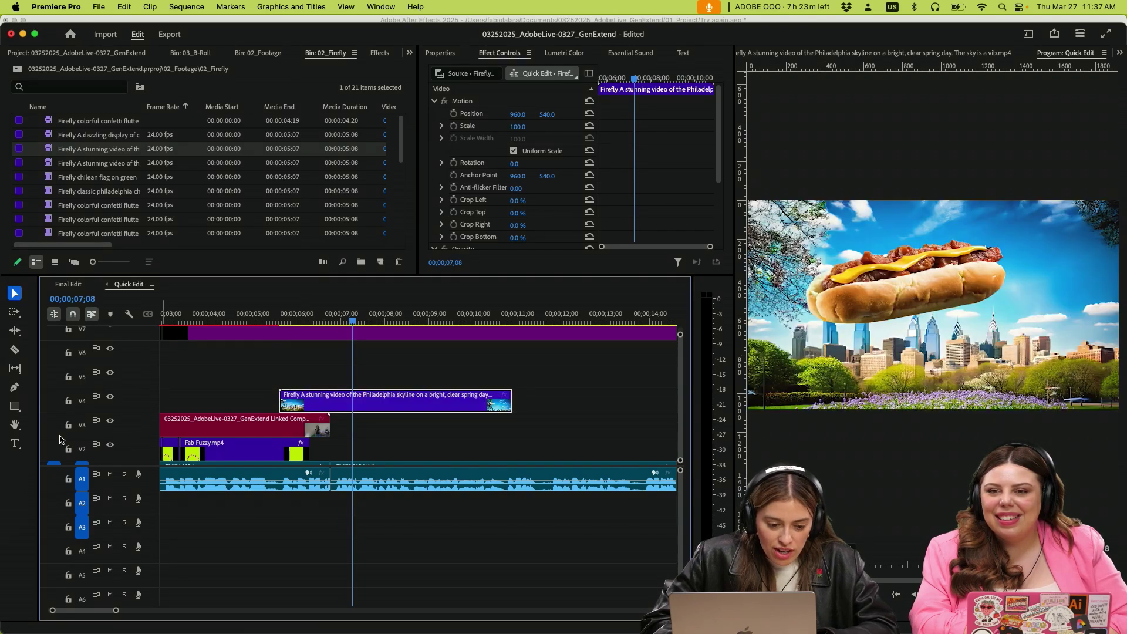
# Shorten the Philadelphia skyline clip with the Rate Stretch tool so it ends at about 00;00;07;08
pyautogui.click(15, 330)
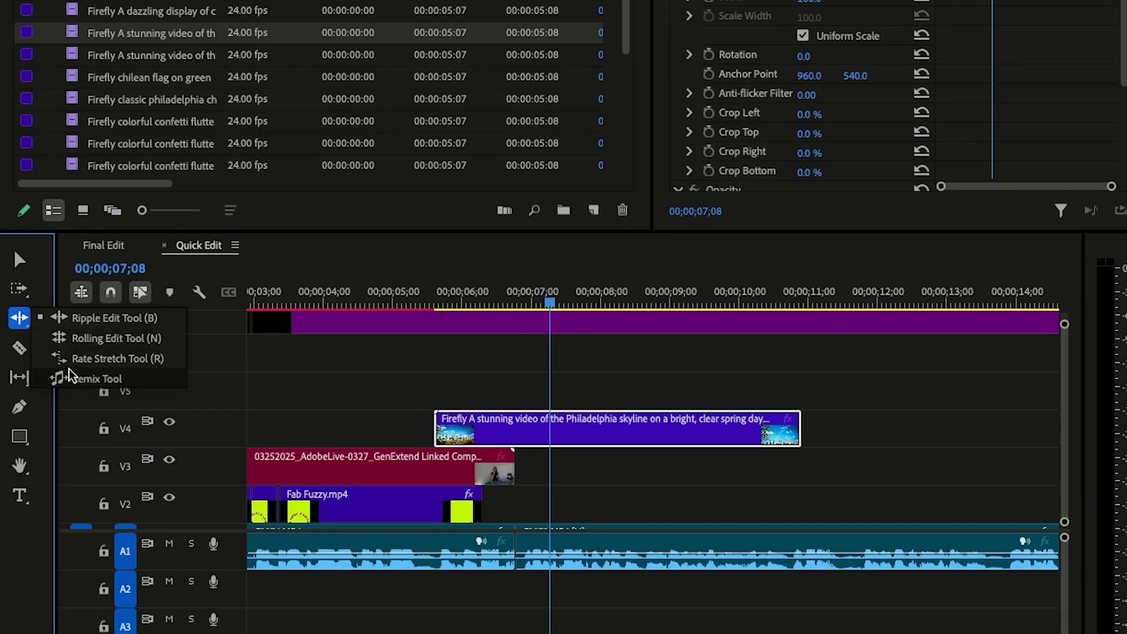
pyautogui.click(71, 359)
pyautogui.moveTo(798, 428); pyautogui.dragTo(546, 419)
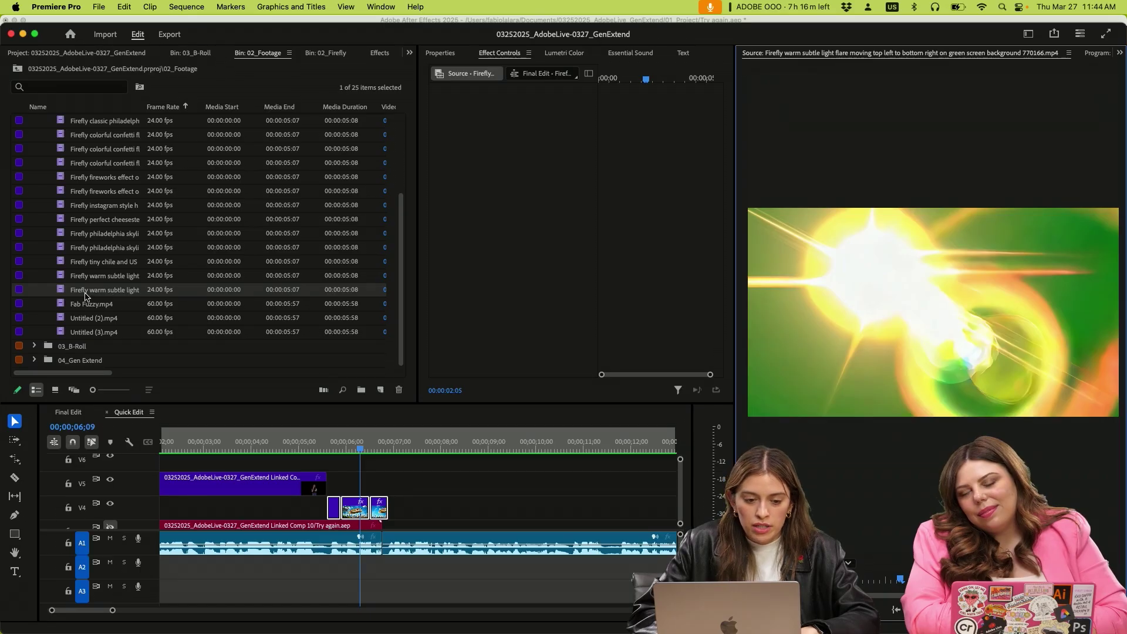
# Place the Firefly warm subtle light flare clip on track V5, aligned with the start of the skyline clip
pyautogui.click(85, 294)
pyautogui.moveTo(380, 451); pyautogui.dragTo(334, 480)
# Apply the Color Key effect to the light flare clip and adjust its Color Tolerance to remove the green background
pyautogui.click(377, 54)
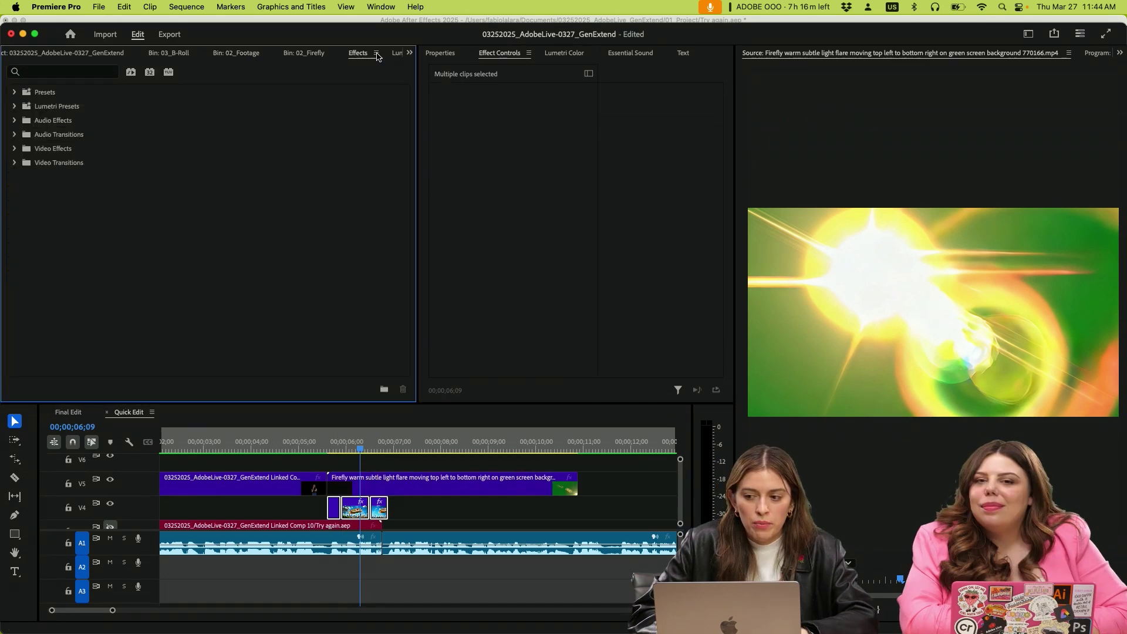
pyautogui.click(54, 71)
pyautogui.write('key')
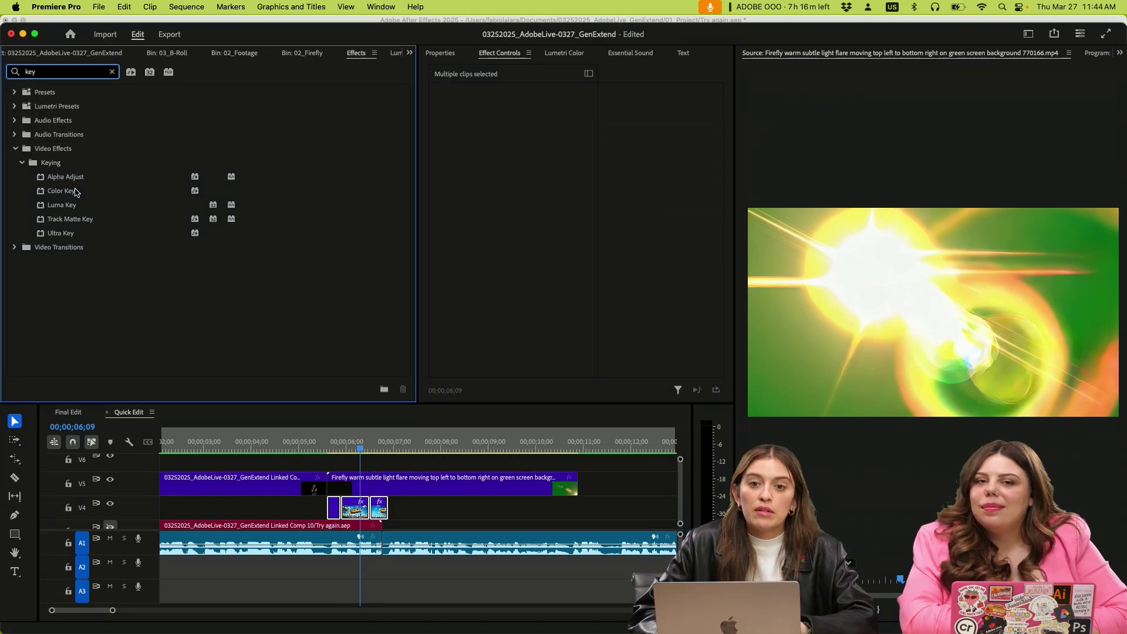
pyautogui.moveTo(78, 193); pyautogui.dragTo(331, 346)
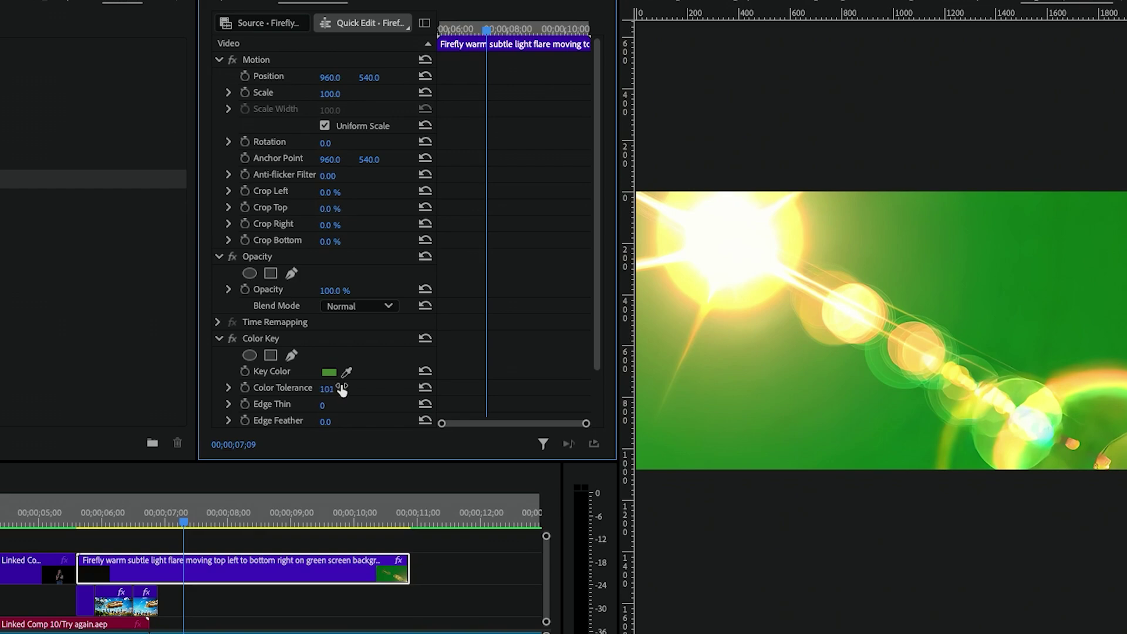
pyautogui.moveTo(342, 391); pyautogui.dragTo(330, 393)
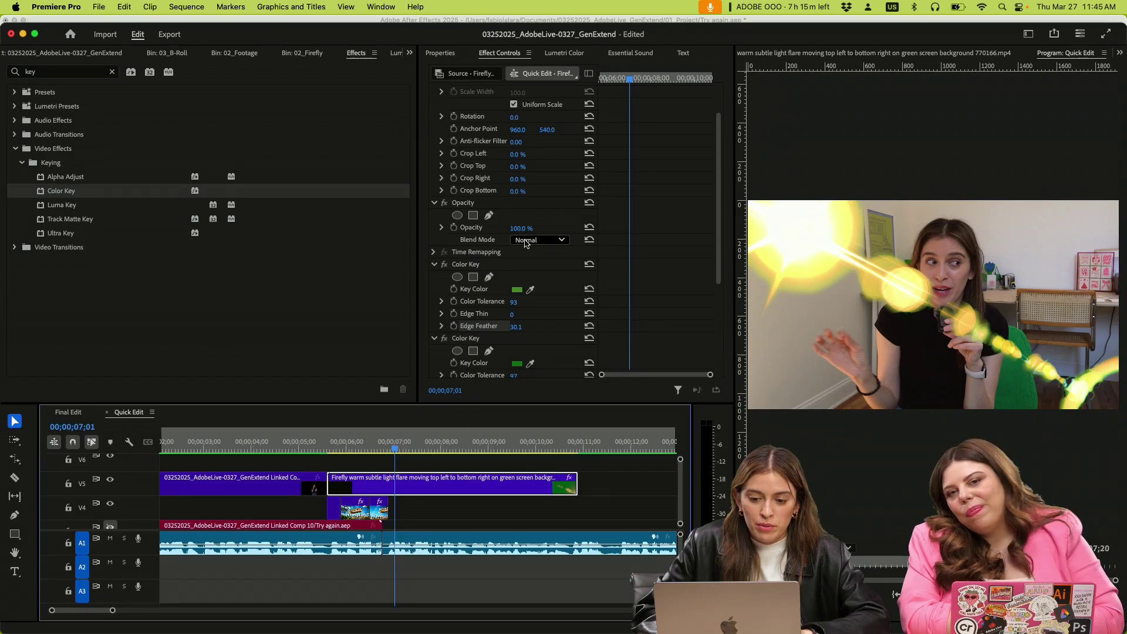
# Set the light flare clip's blend mode to Lighten and adjust its opacity
pyautogui.click(535, 240)
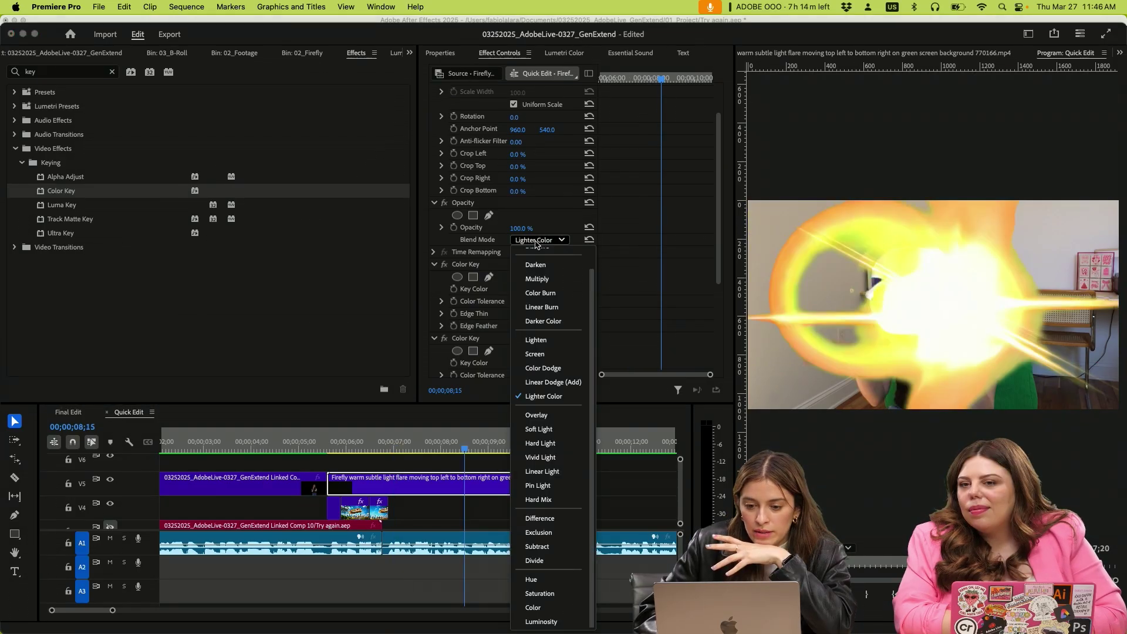
pyautogui.click(535, 340)
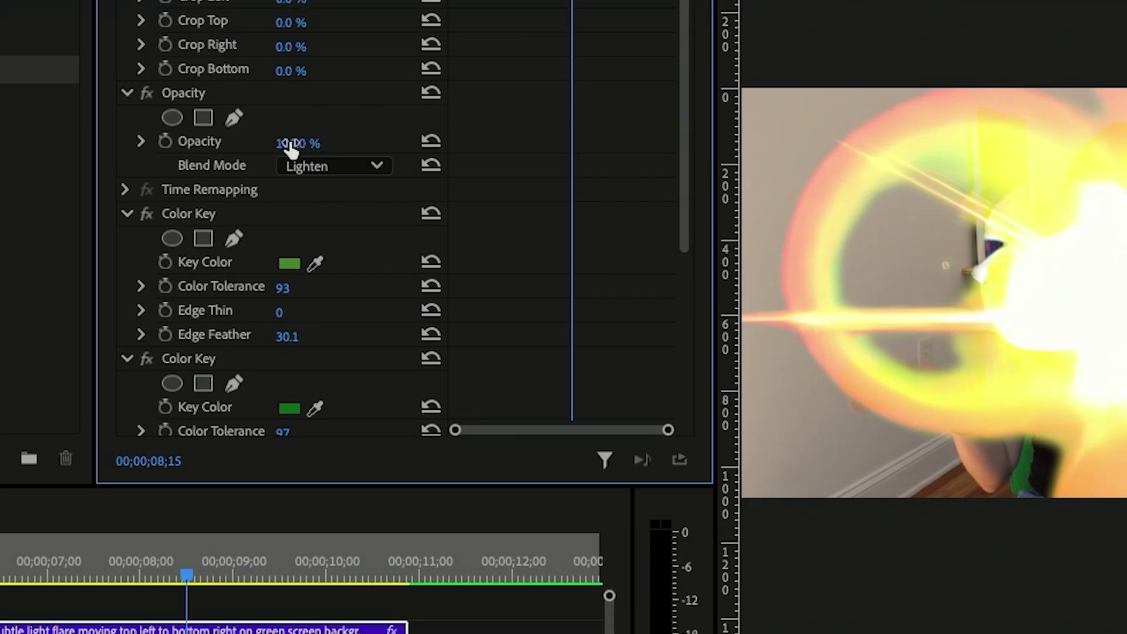
pyautogui.moveTo(293, 143)
pyautogui.mouseDown()
pyautogui.moveTo(253, 143)
pyautogui.moveTo(305, 143)
pyautogui.mouseUp()
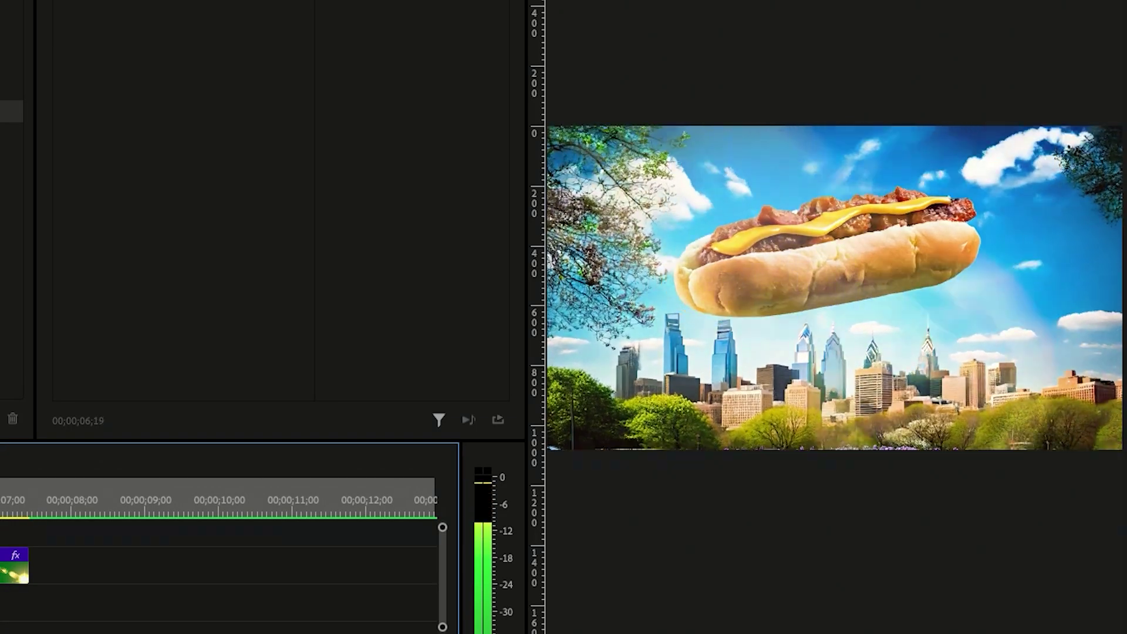